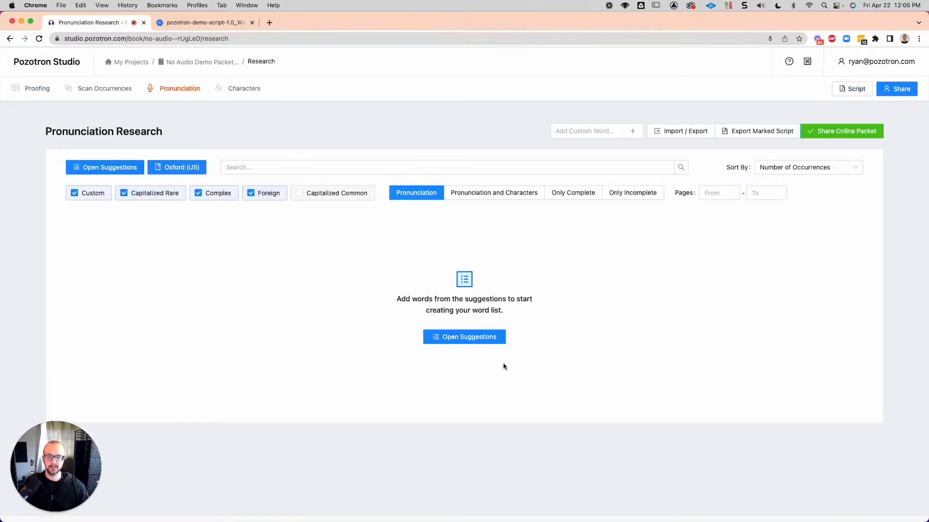
# Step: Open the word suggestions and add Rosaline, Charing, Dinah, amiable and Oliva to the research list
pyautogui.click(475, 341)
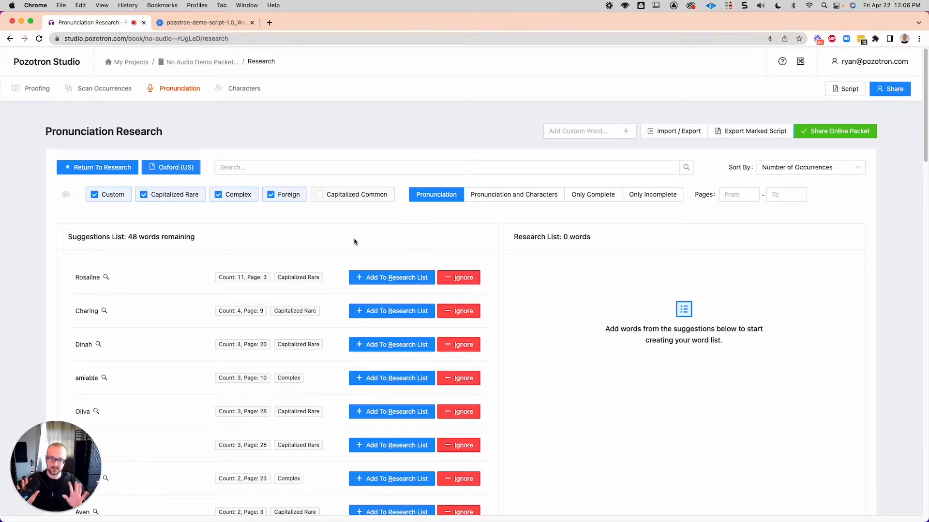
pyautogui.click(374, 240)
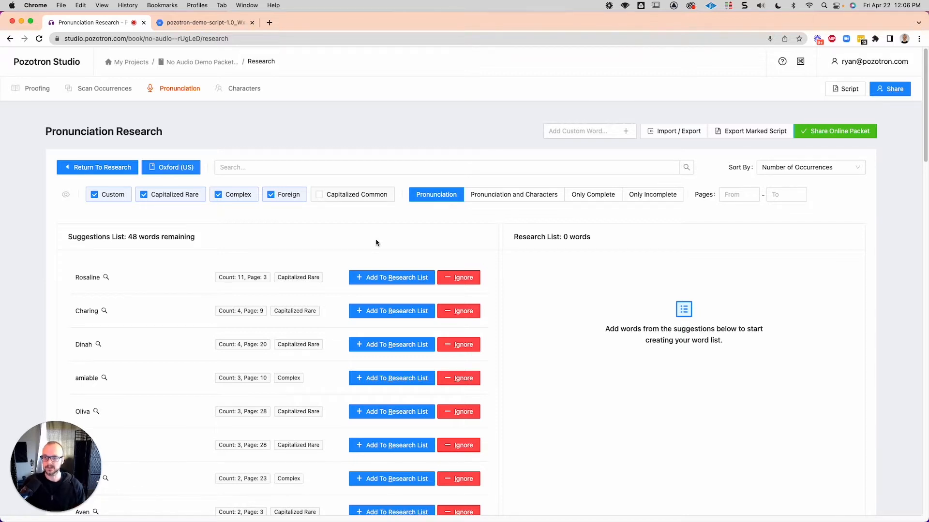
pyautogui.press('r')
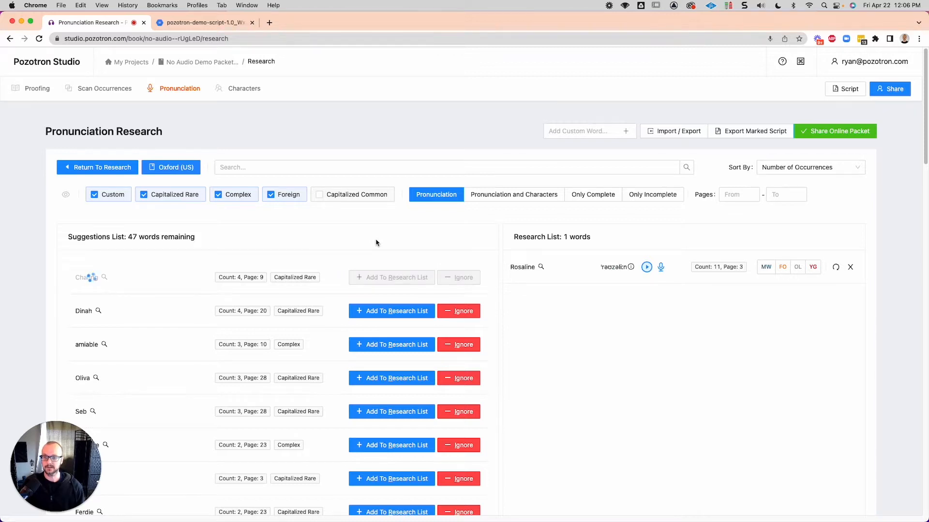
pyautogui.press('r')
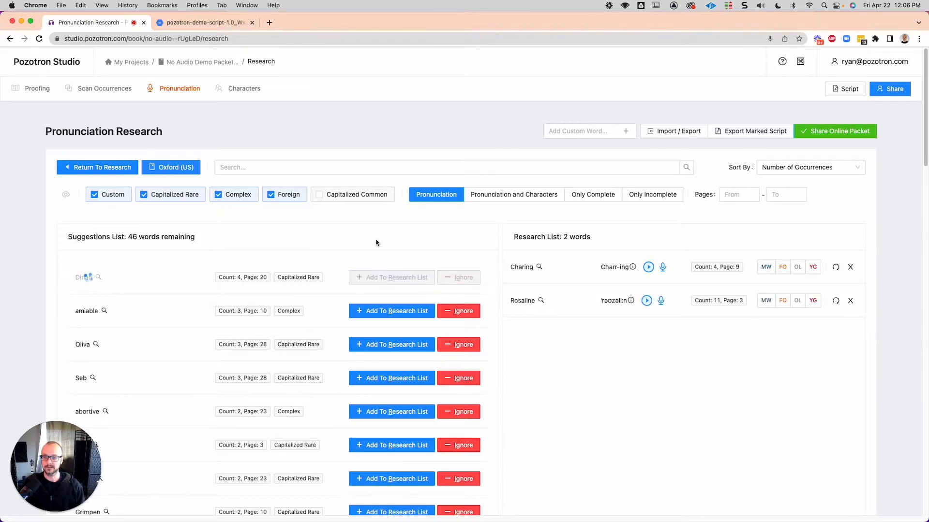
pyautogui.press('r')
pyautogui.press('r')
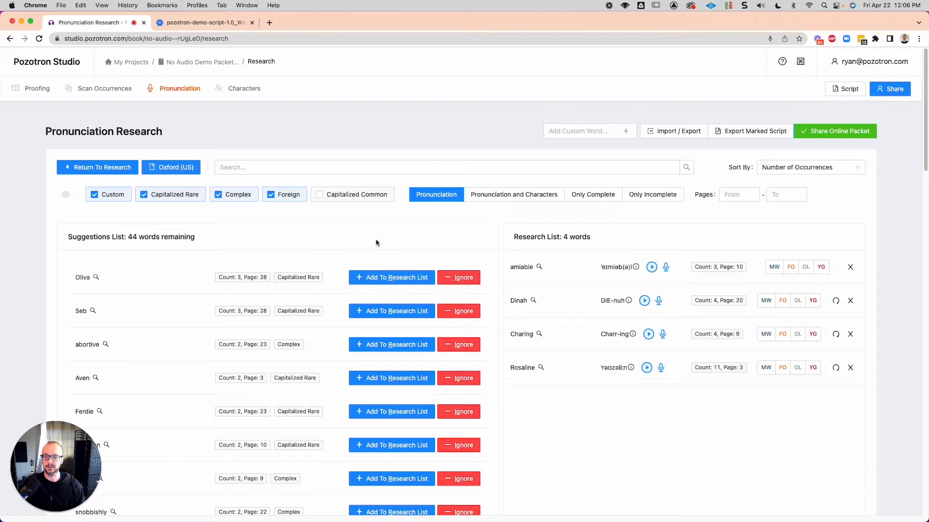
pyautogui.press('r')
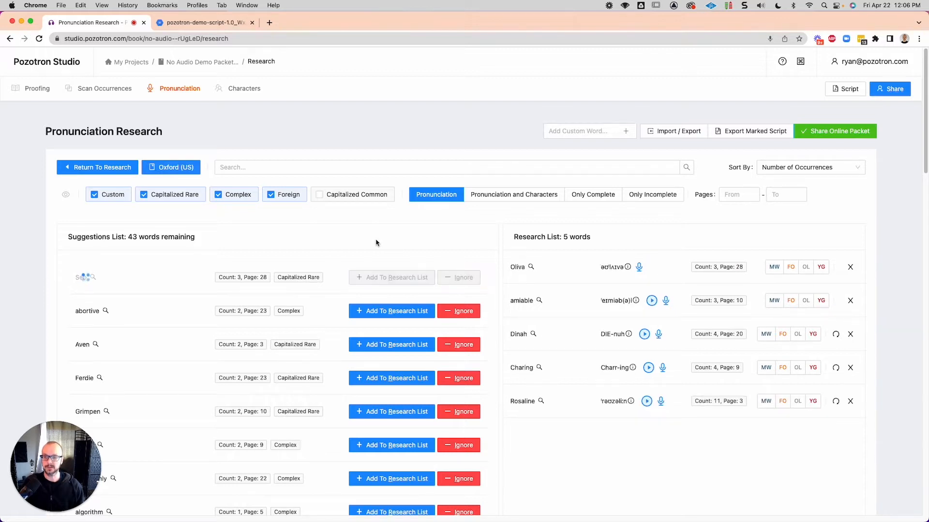
# Step: Add Seb, abortive, Ferdie, Grimpen and settee to the research list, and ignore Aven, snobbishly and algorithm
pyautogui.press('r')
pyautogui.press('i')
pyautogui.press('r')
pyautogui.press('r')
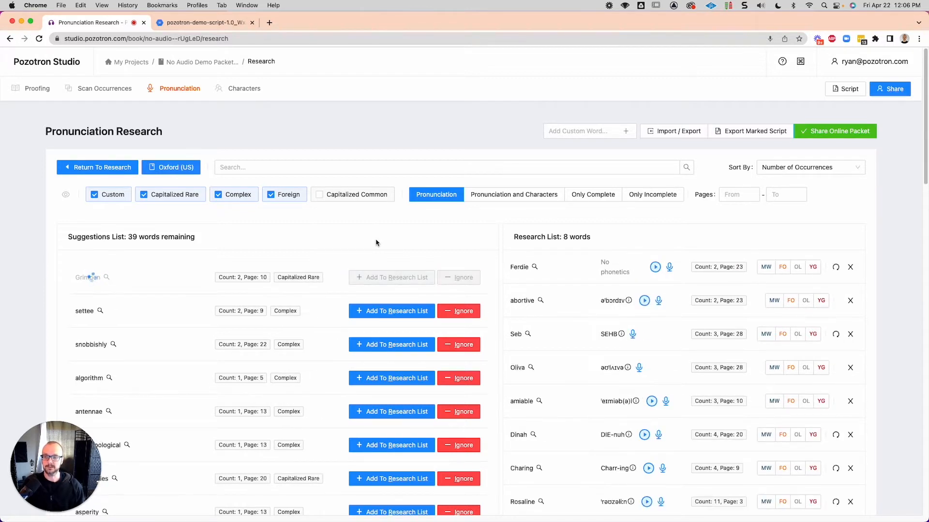
pyautogui.press('r')
pyautogui.press('i')
pyautogui.press('i')
pyautogui.press('r')
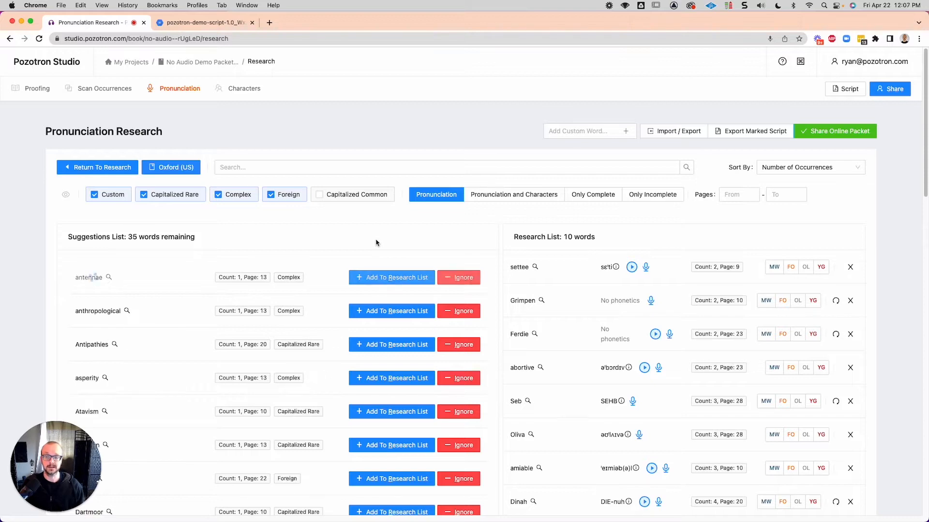
# Step: Add antennae, anthropological, Antipathies, asperity, Atavism and Bertillon to the research list, and ignore the Foreign suggestion from page 22
pyautogui.press('r')
pyautogui.press('r')
pyautogui.press('r')
pyautogui.press('r')
pyautogui.press('r')
pyautogui.press('i')
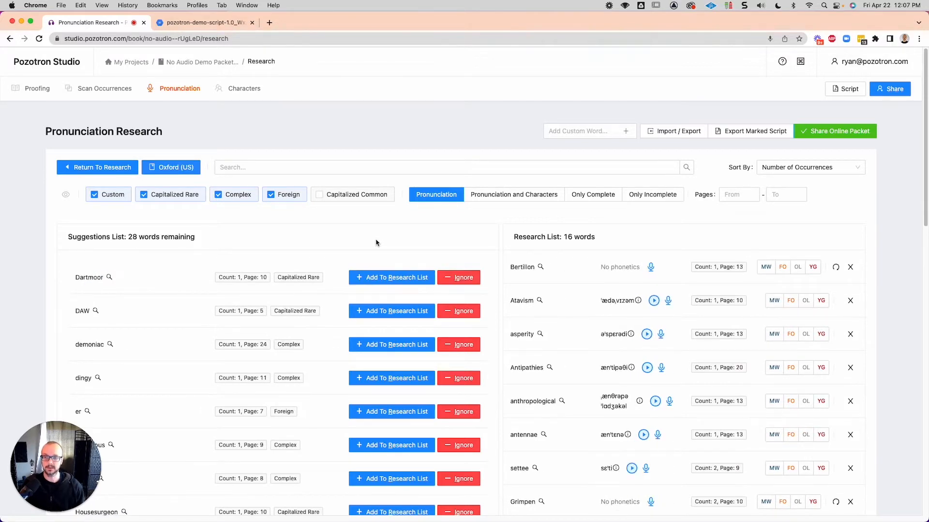
# Step: Add Dartmoor, DAW, demoniac, dingy, erroneous and ferrule to the research list, and ignore er and Housesurgeon
pyautogui.press('r')
pyautogui.press('r')
pyautogui.press('r')
pyautogui.press('r')
pyautogui.press('i')
pyautogui.press('r')
pyautogui.press('r')
pyautogui.press('i')
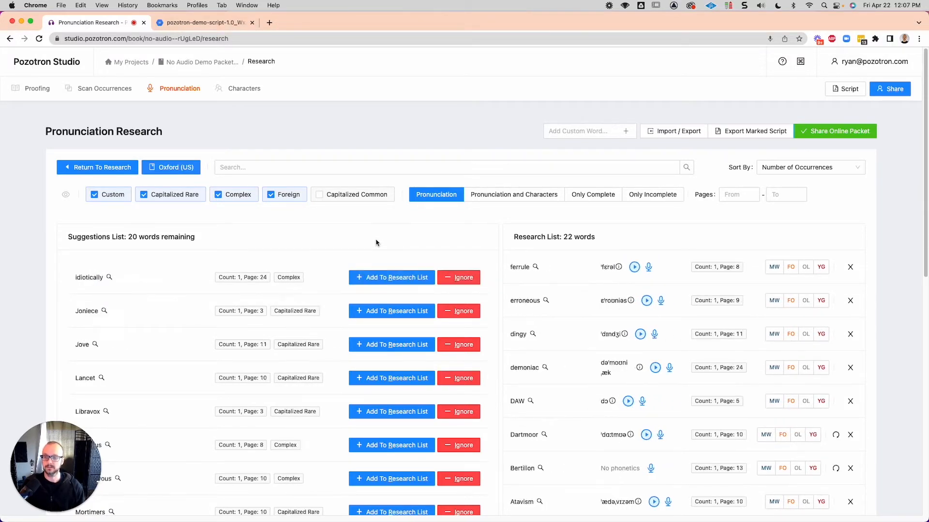
# Step: Add idiotically, Joniece, Jove, Lancet, Libravox and luminous to the research list
pyautogui.press('r')
pyautogui.press('r')
pyautogui.press('r')
pyautogui.press('r')
pyautogui.press('r')
pyautogui.press('r')
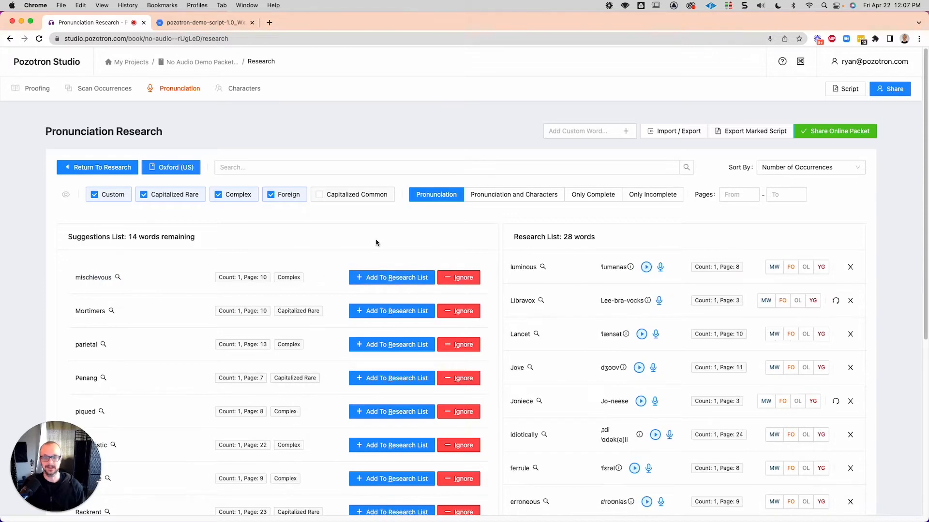
# Step: Add mischievous, Mortimers, parietal, Penang, piqued and plagiaristic to the research list, and ignore the Complex suggestion just before Rackrent
pyautogui.press('r')
pyautogui.press('r')
pyautogui.press('r')
pyautogui.press('r')
pyautogui.press('r')
pyautogui.press('r')
pyautogui.press('i')
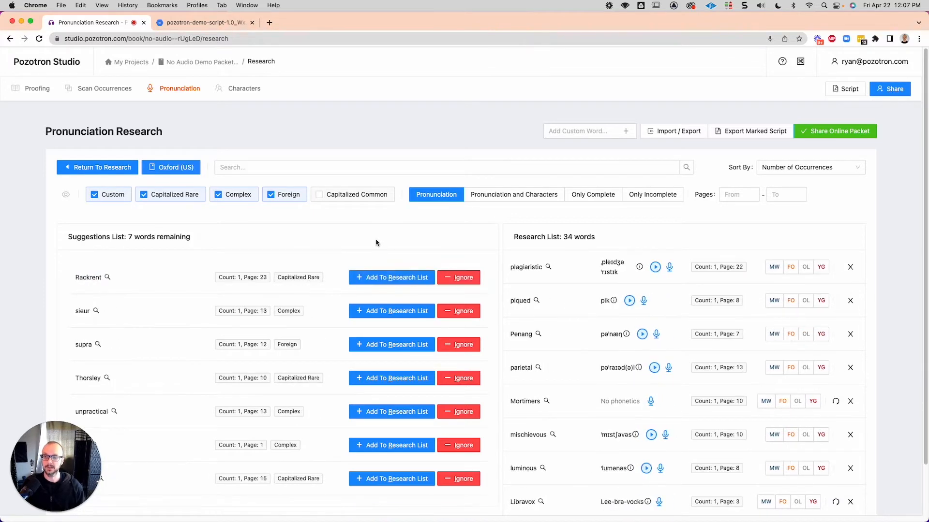
# Step: Add Rackrent and Thorsley to the research list, and ignore all other remaining suggestions, including sieur, supra and unpractical
pyautogui.press('r')
pyautogui.press('i')
pyautogui.press('i')
pyautogui.press('r')
pyautogui.press('i')
pyautogui.press('i')
pyautogui.press('i')
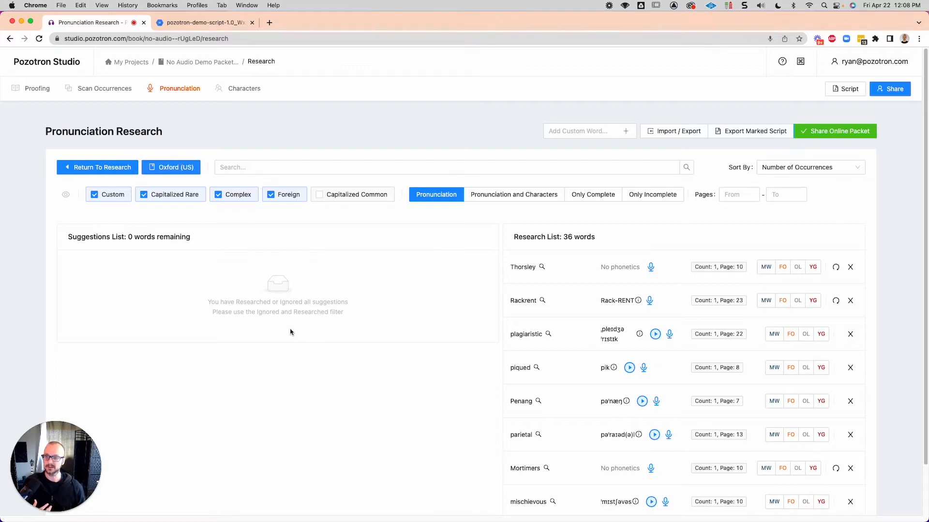
# Step: Return to the research list, then record and save a pronunciation audio clip for Rosaline
pyautogui.click(124, 170)
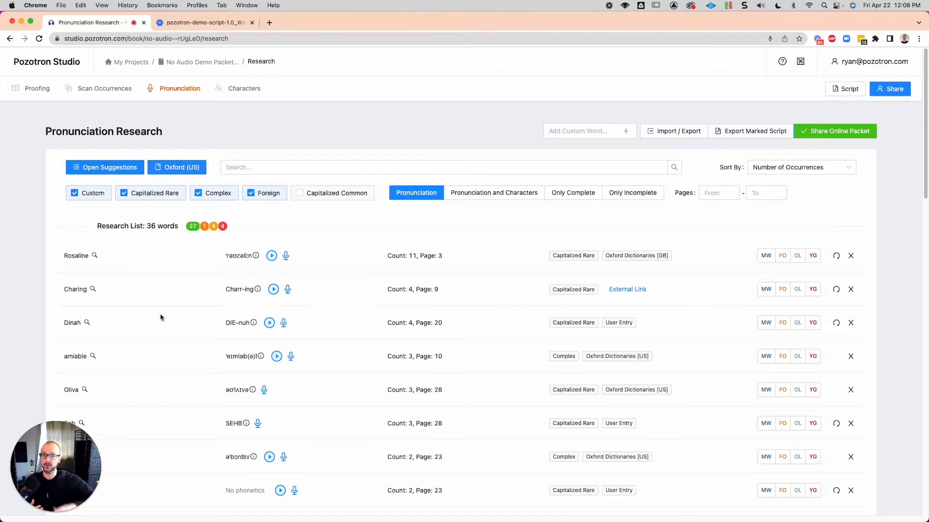
pyautogui.scroll(-5, 236, 267)
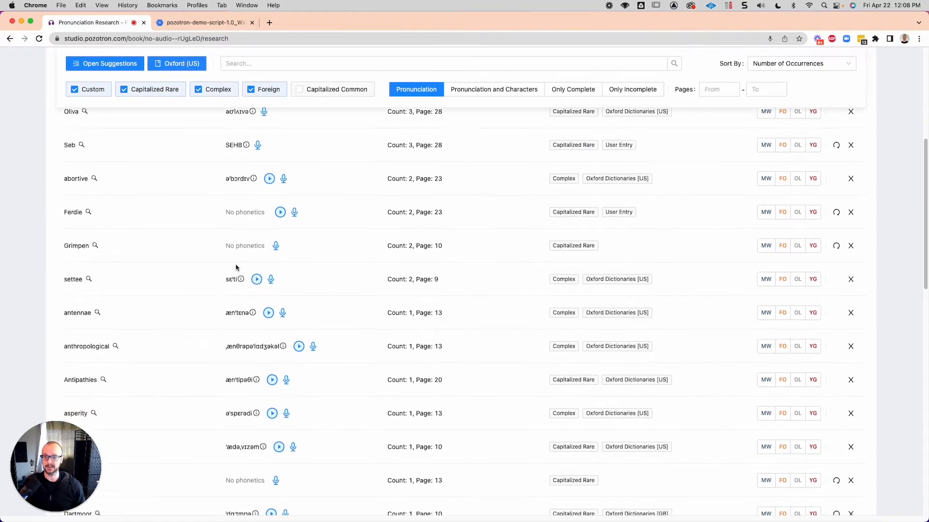
pyautogui.scroll(6, 236, 268)
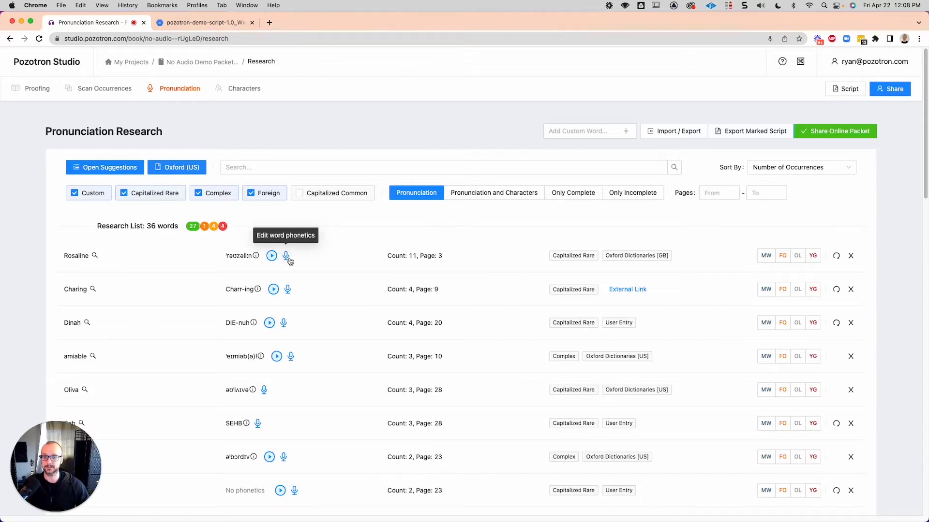
pyautogui.click(286, 256)
pyautogui.click(424, 139)
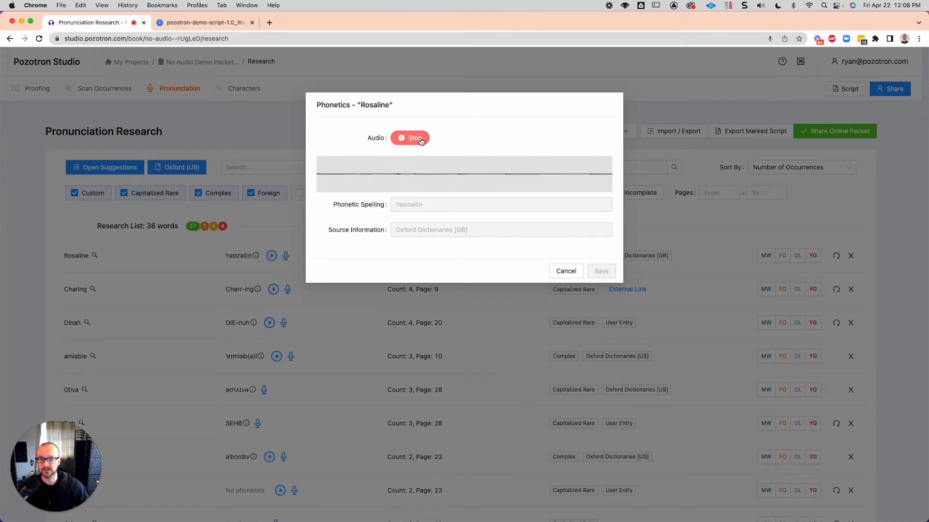
pyautogui.click(420, 139)
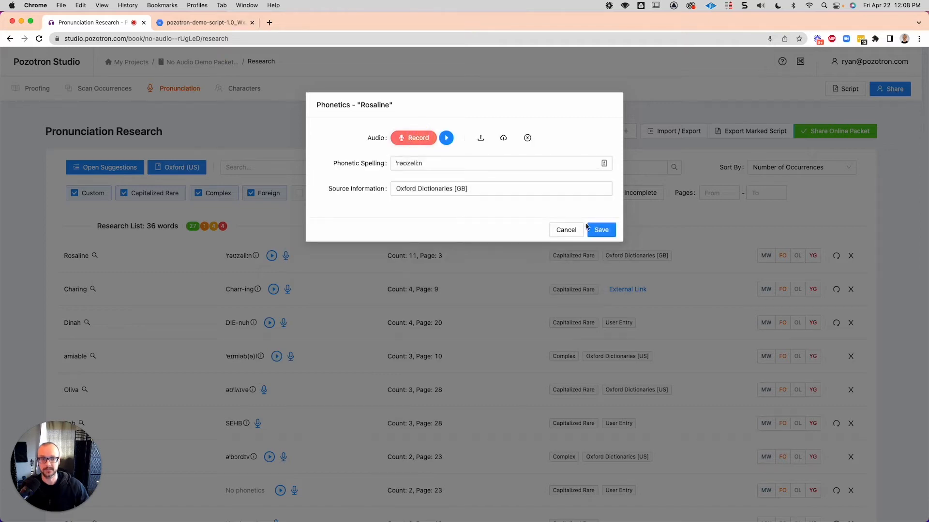
pyautogui.click(599, 230)
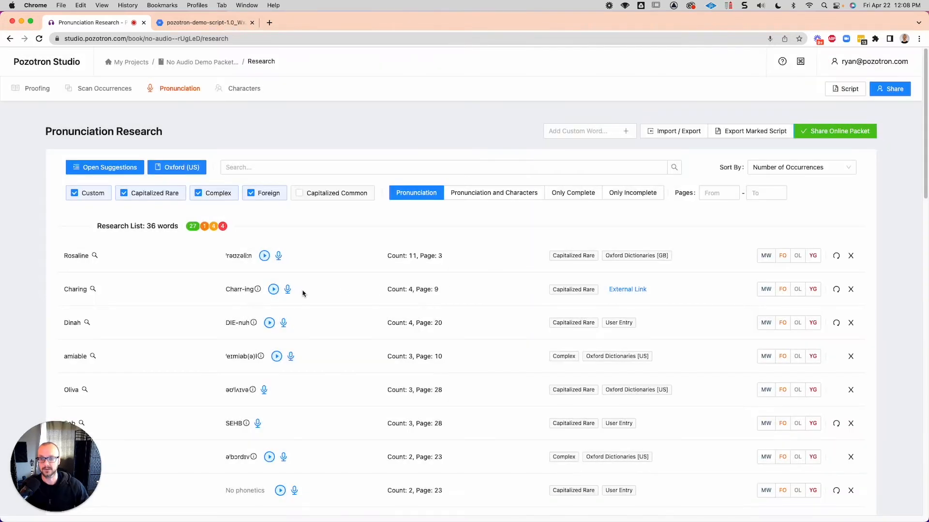
# Step: Record and save a pronunciation audio clip for Charing
pyautogui.click(289, 289)
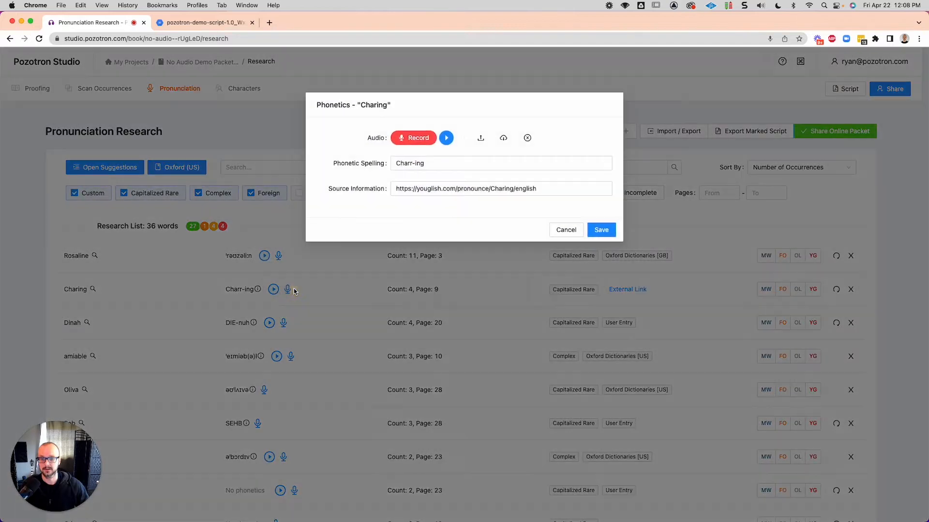
pyautogui.click(408, 138)
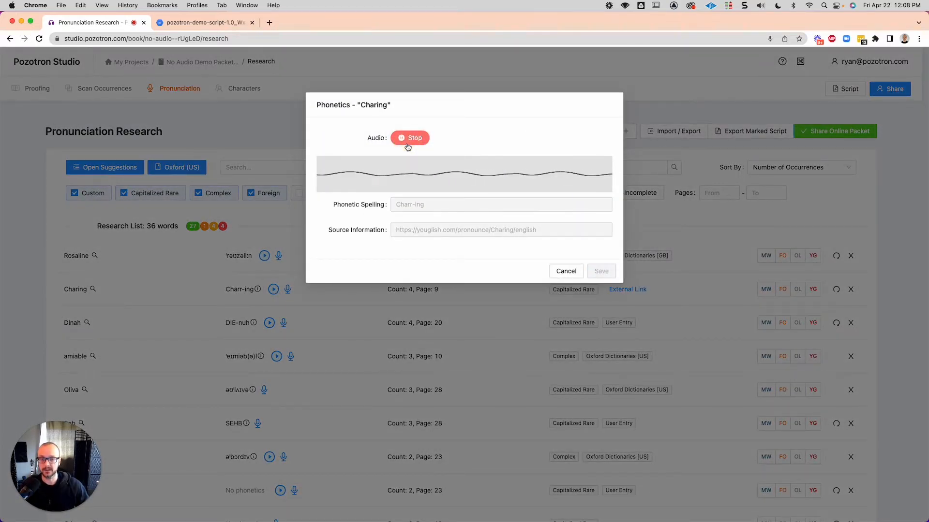
pyautogui.click(409, 139)
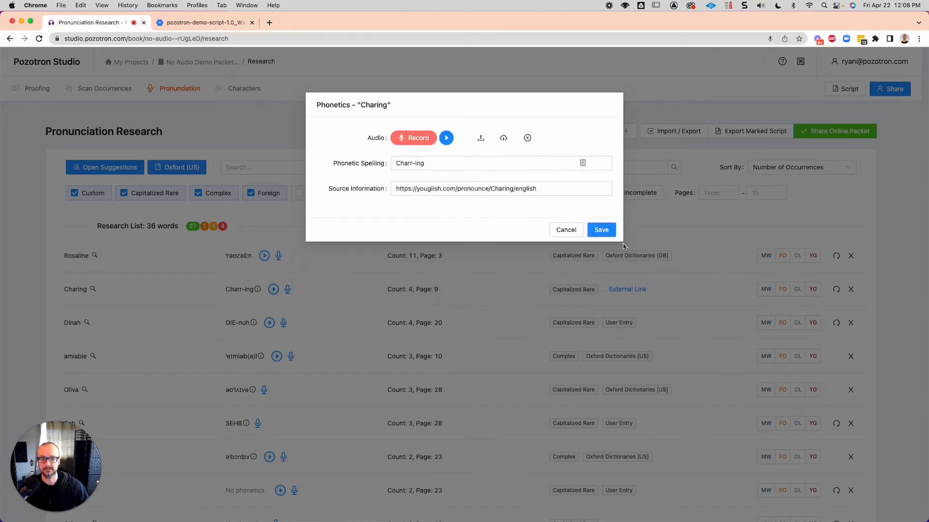
pyautogui.click(603, 230)
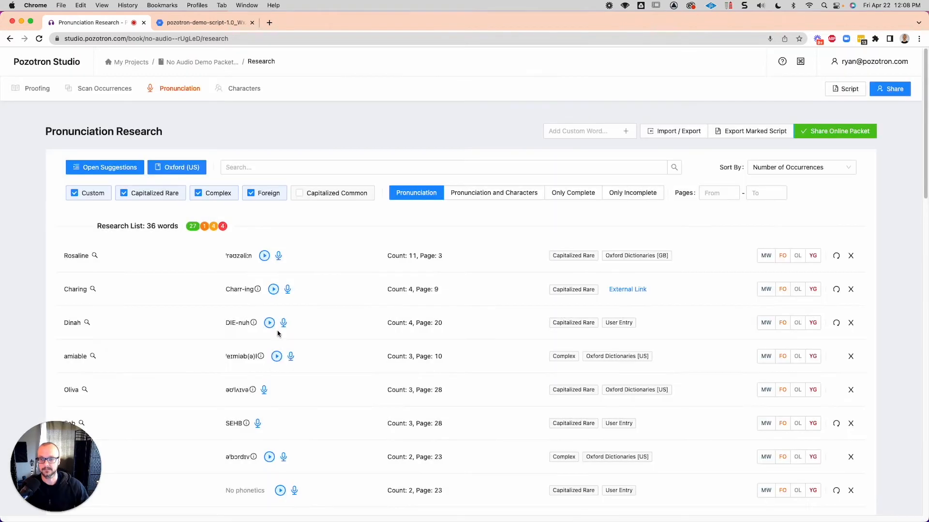
# Step: Record and save a pronunciation audio clip for Dinah
pyautogui.click(283, 323)
pyautogui.click(415, 138)
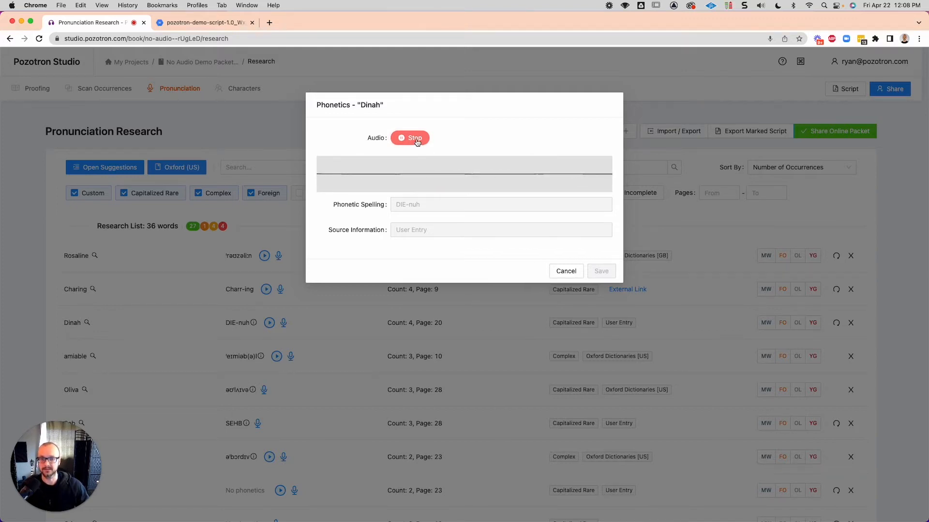
pyautogui.click(411, 138)
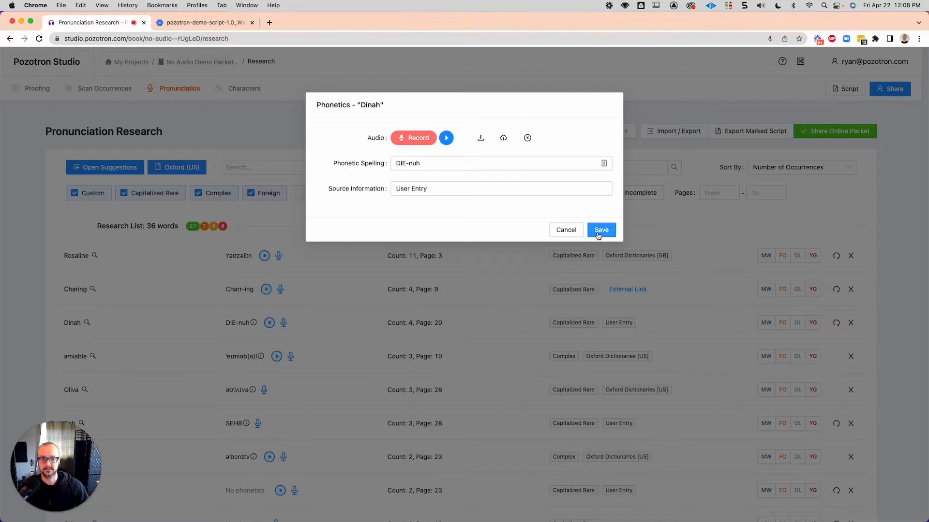
pyautogui.click(598, 231)
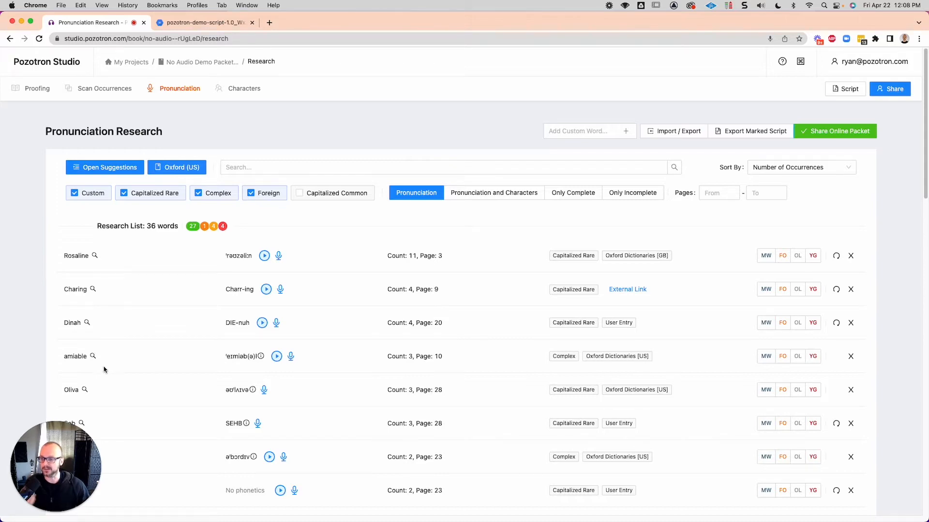
# Step: Record and save a pronunciation audio clip for amiable
pyautogui.click(292, 359)
pyautogui.click(420, 139)
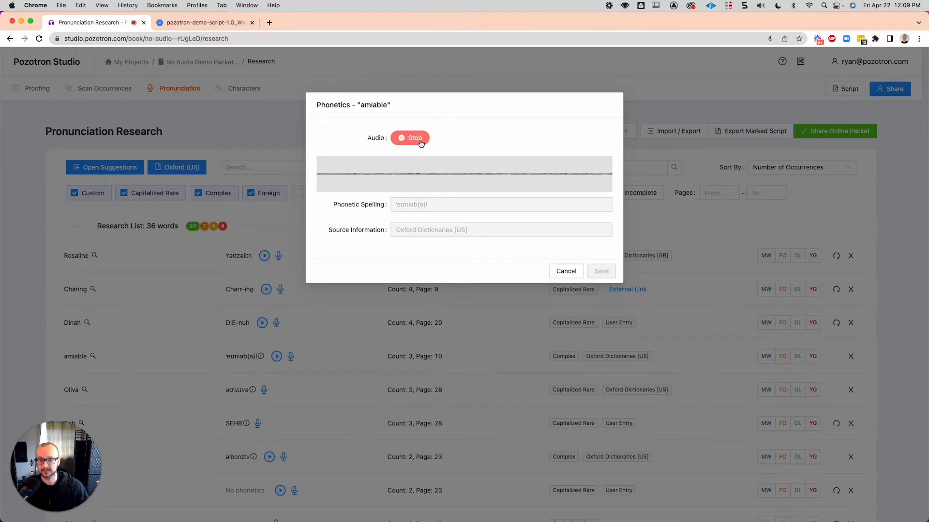
pyautogui.click(419, 139)
pyautogui.click(601, 230)
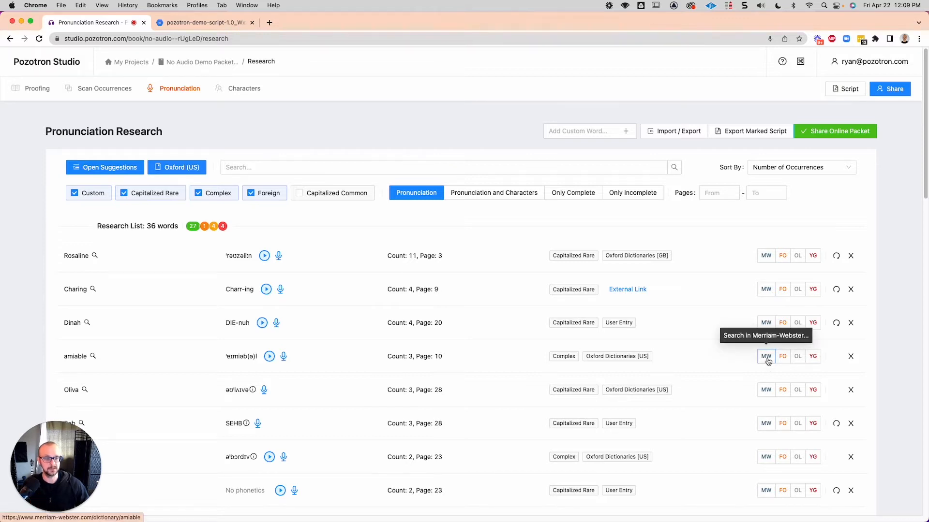
# Step: Look up amiable in Merriam-Webster, listen to its pronunciation, and compare it with the audio saved in the research list
pyautogui.click(766, 357)
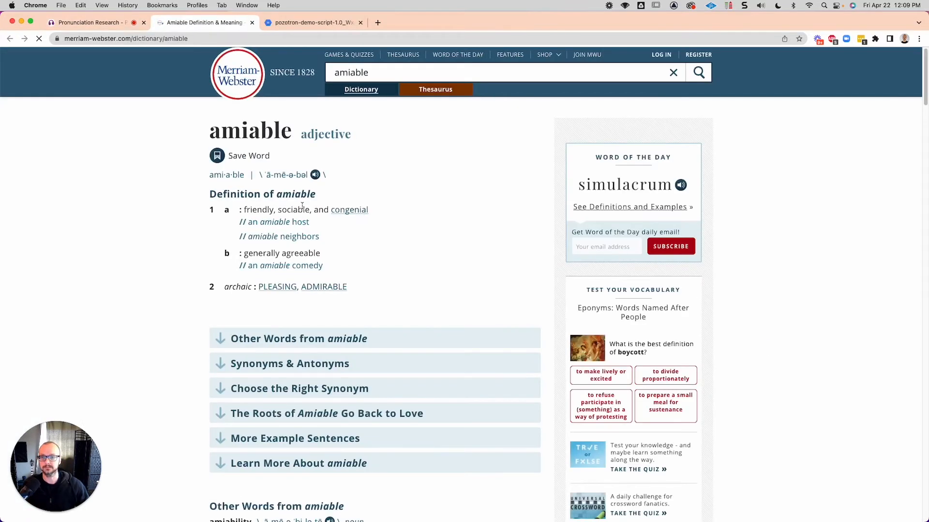
pyautogui.click(316, 178)
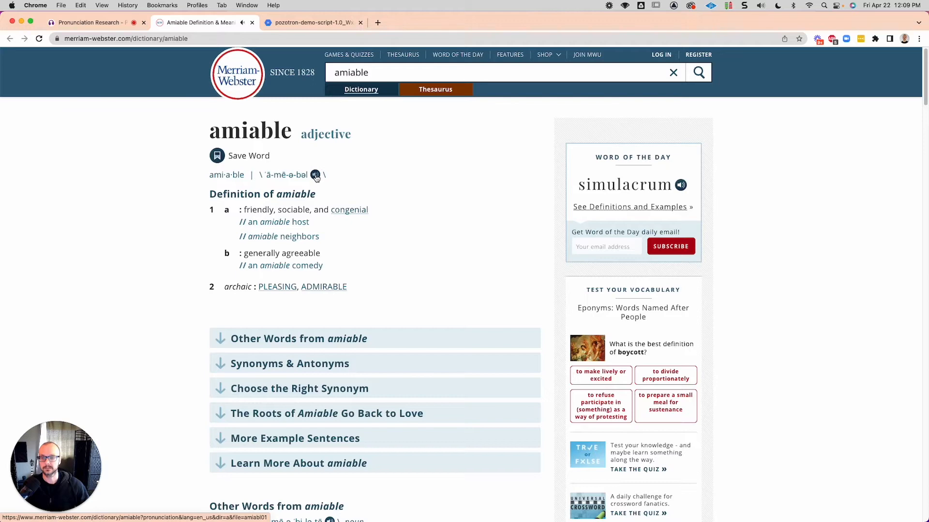
pyautogui.click(87, 23)
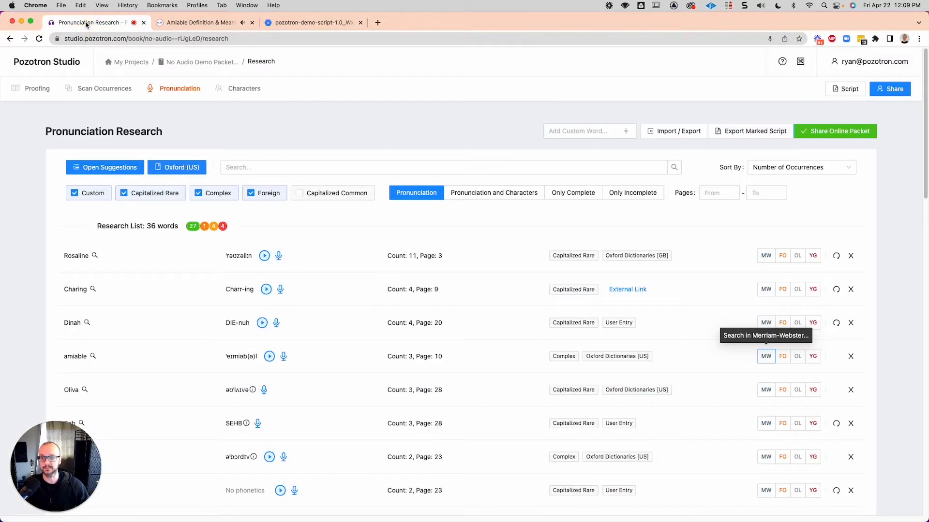
pyautogui.click(269, 356)
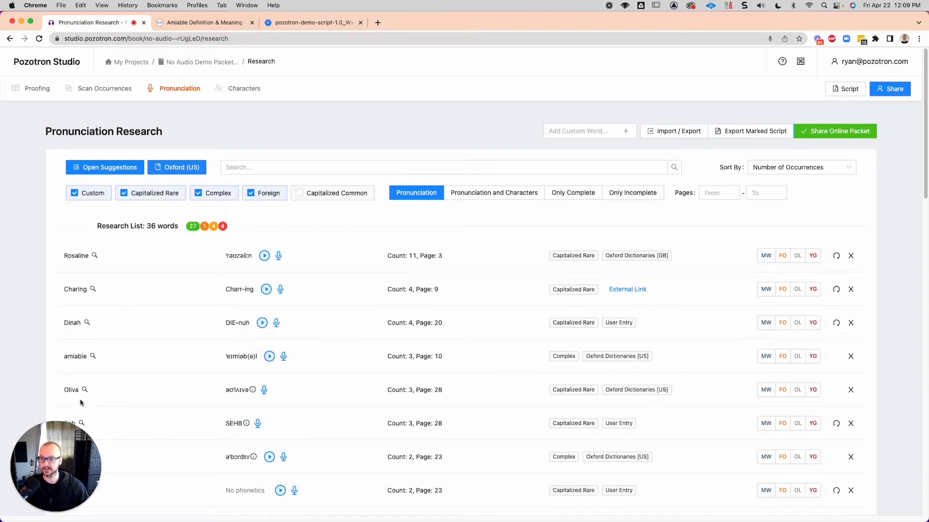
# Step: Check how Oliva is used in the script, then record and save its pronunciation audio clip
pyautogui.moveTo(81, 396)
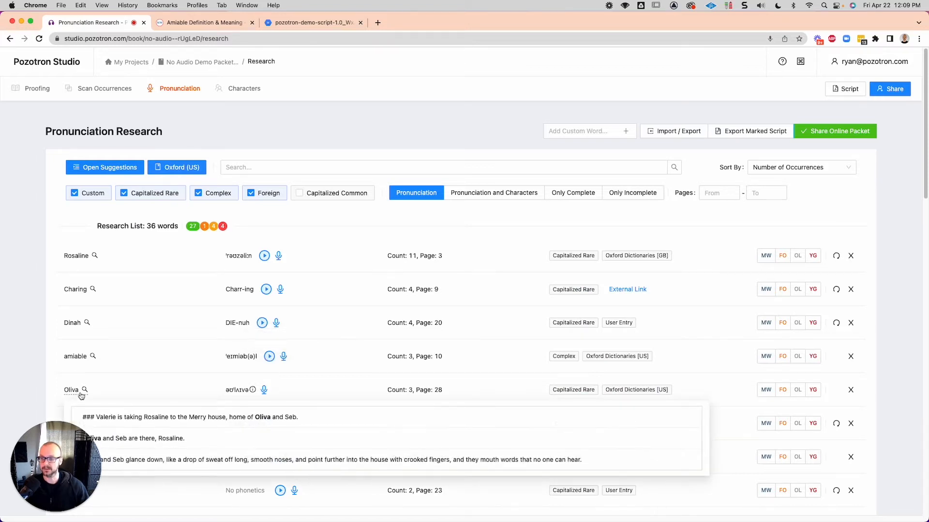
pyautogui.click(264, 391)
pyautogui.click(418, 142)
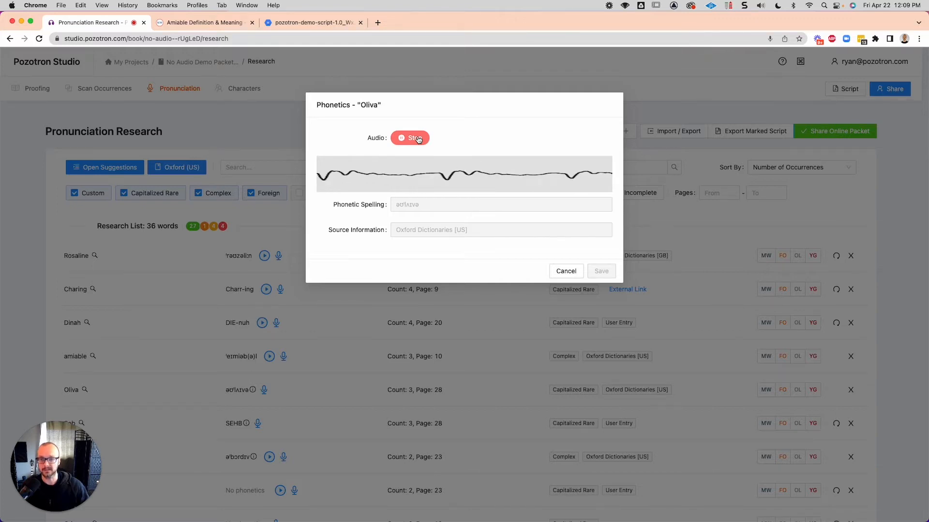
pyautogui.click(418, 139)
pyautogui.click(603, 229)
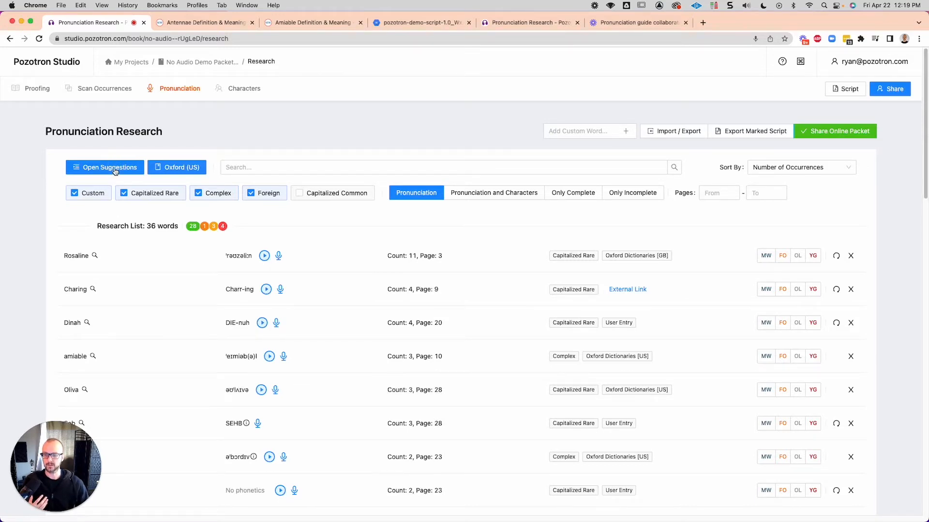
# Step: Check the suggestions list for remaining words, then add "annotation" to the research list as a custom word
pyautogui.click(114, 171)
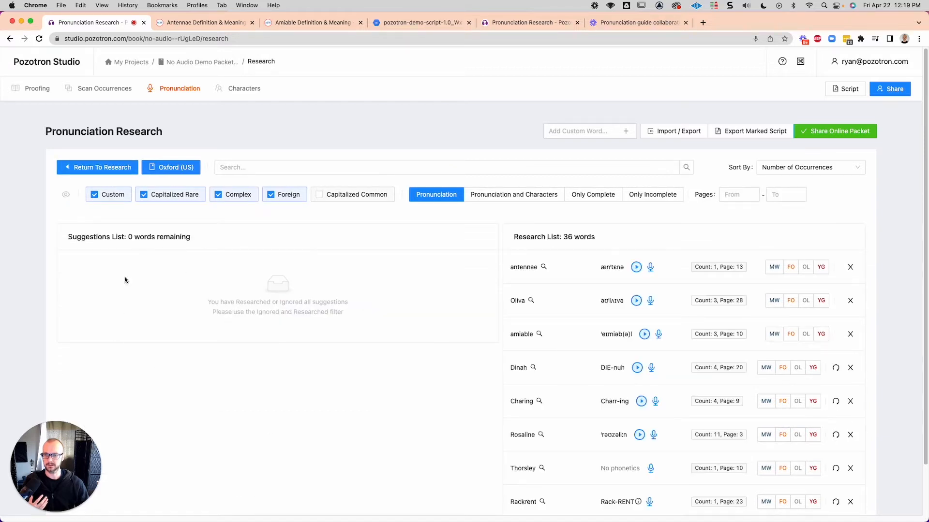
pyautogui.click(107, 169)
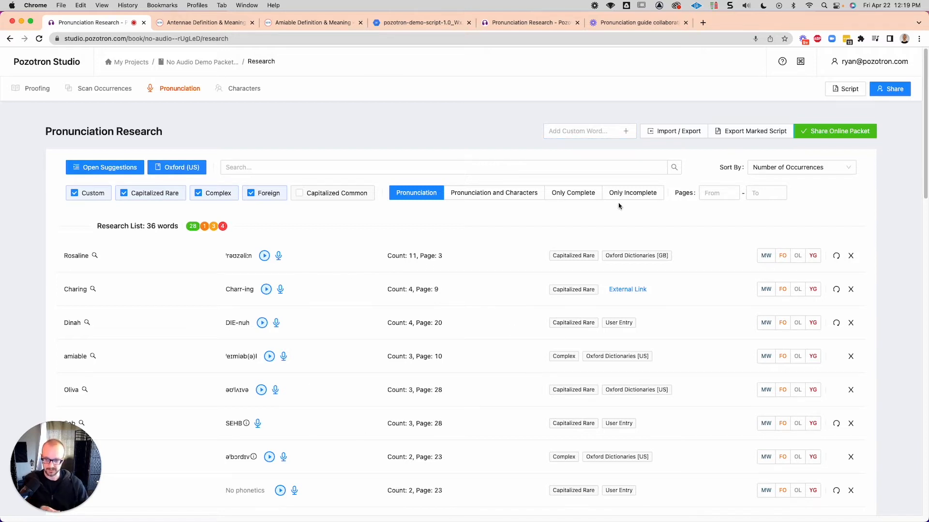
pyautogui.click(587, 132)
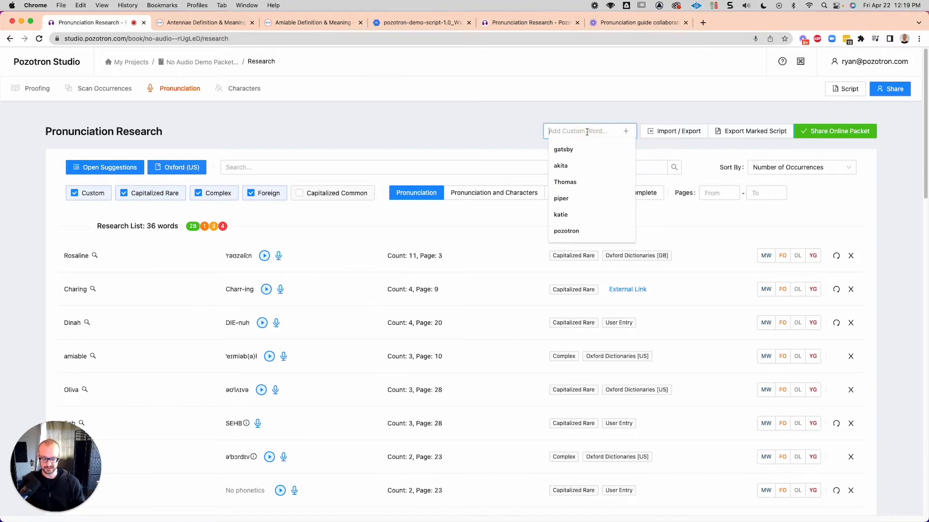
pyautogui.write('annot')
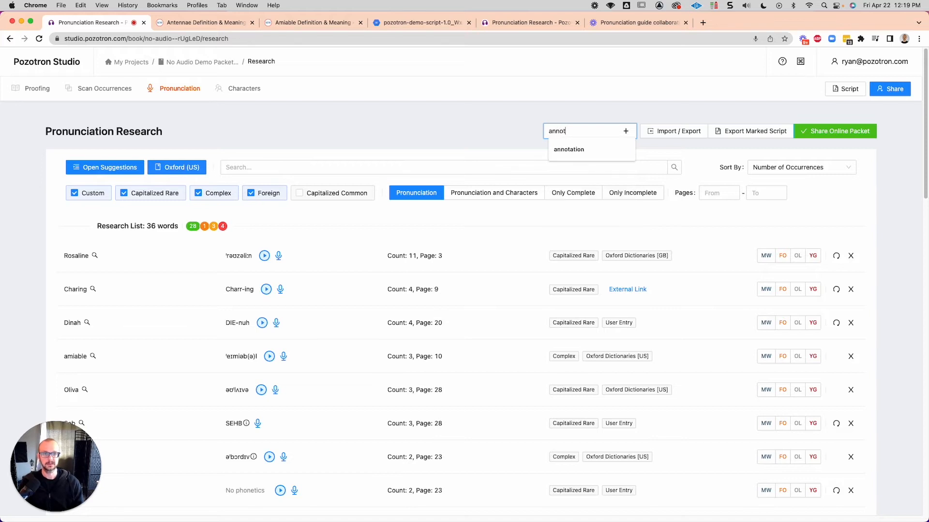
pyautogui.write('ation')
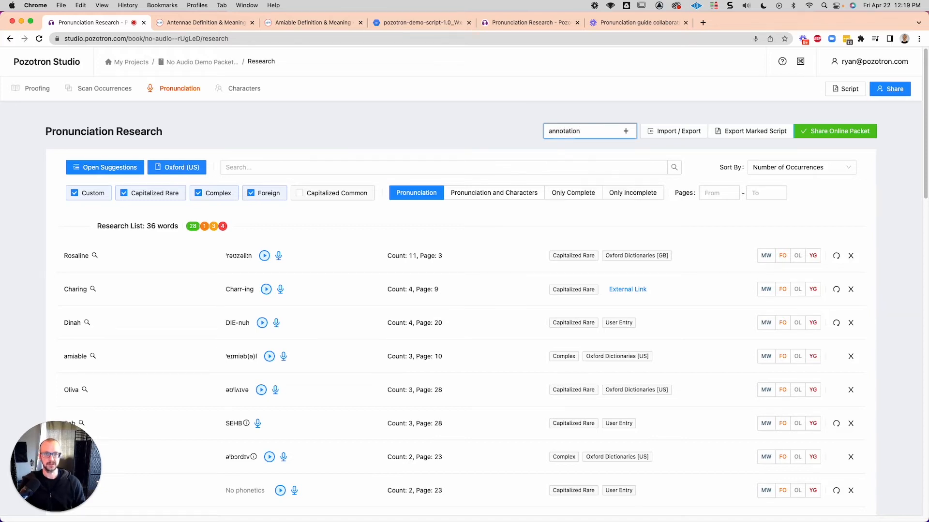
pyautogui.press('Return')
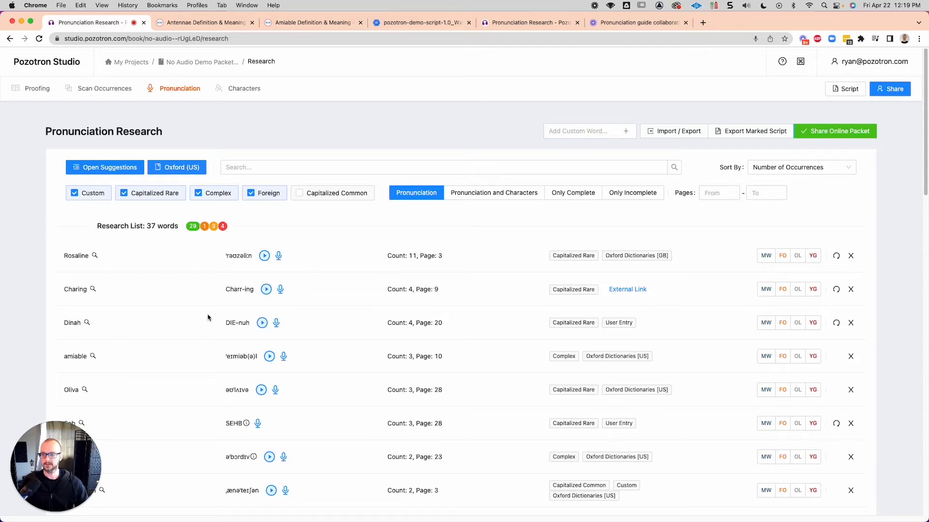
# Step: Listen to the dictionary audio of Annotation in the research list, then record and save a new pronunciation clip for it
pyautogui.scroll(-4, 183, 300)
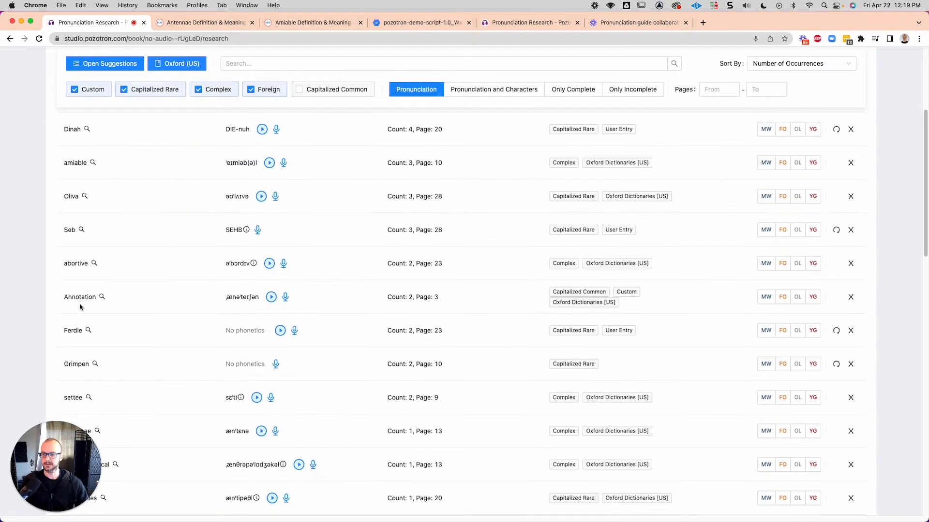
pyautogui.moveTo(82, 297)
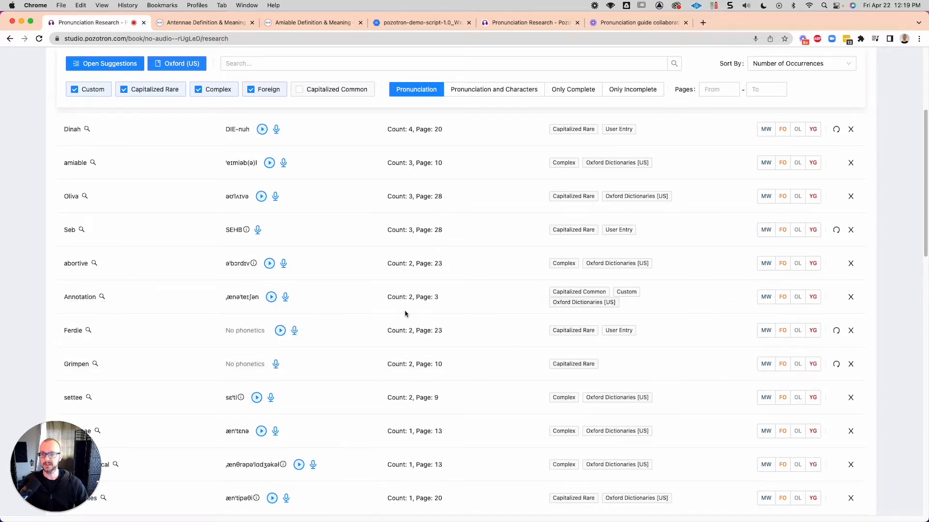
pyautogui.click(271, 298)
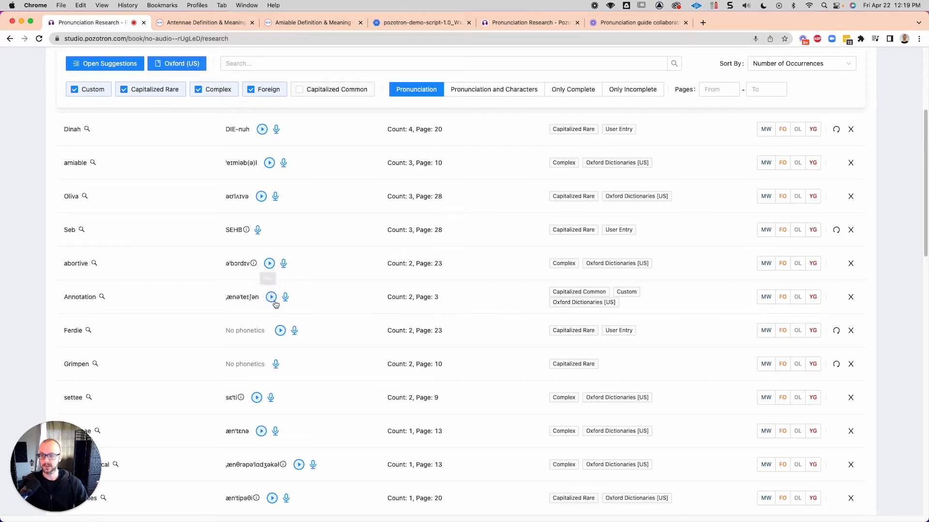
pyautogui.click(285, 298)
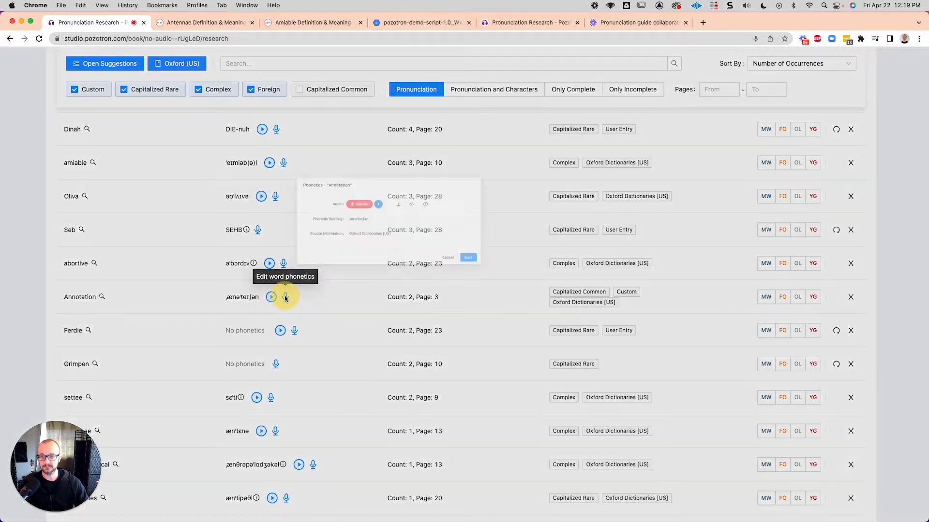
pyautogui.click(418, 138)
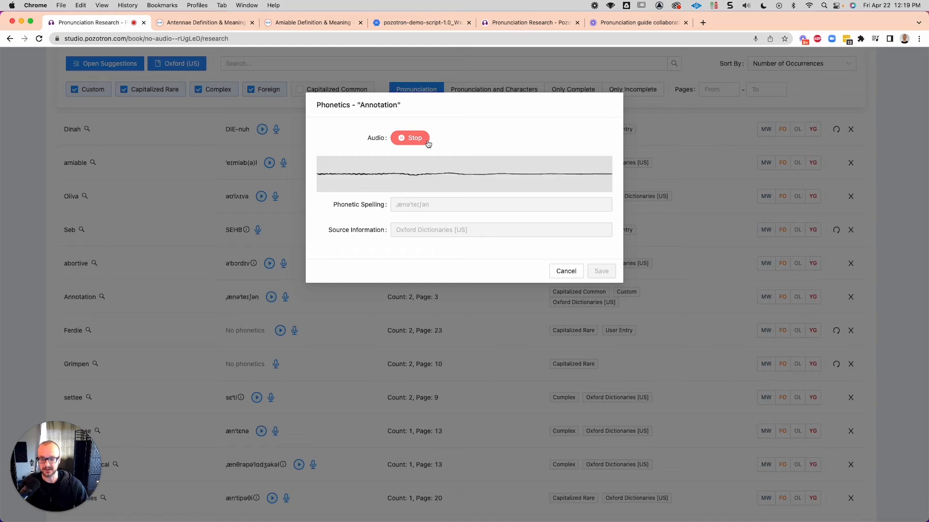
pyautogui.click(428, 141)
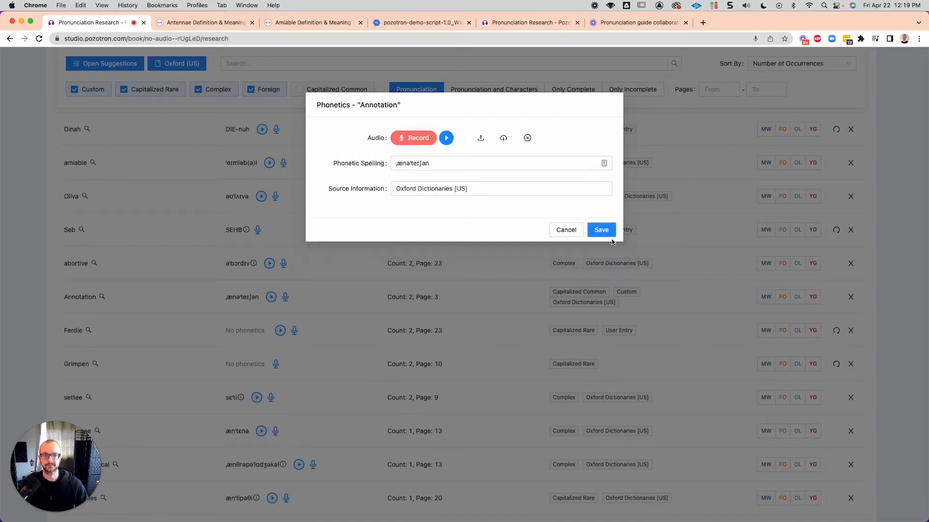
pyautogui.click(603, 232)
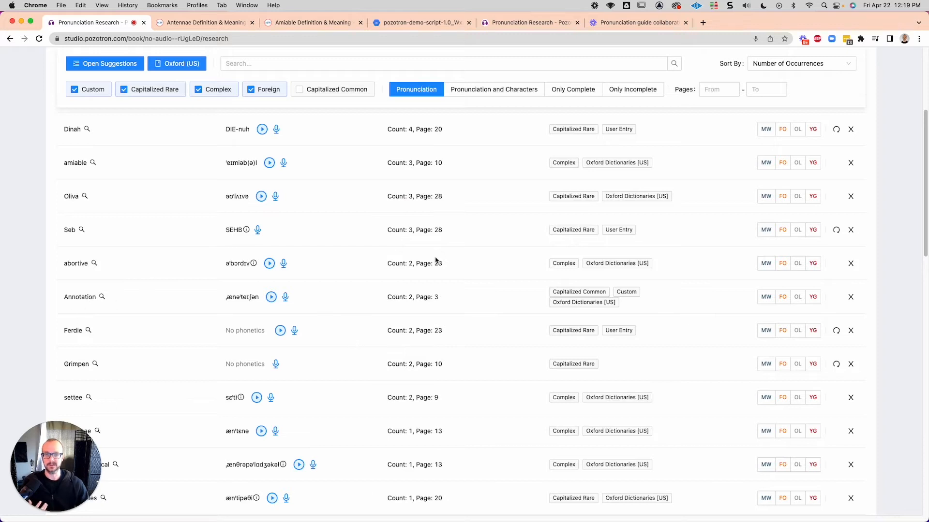
# Step: Change the default pronunciation dictionary to Oxford (GB)
pyautogui.scroll(3, 590, 224)
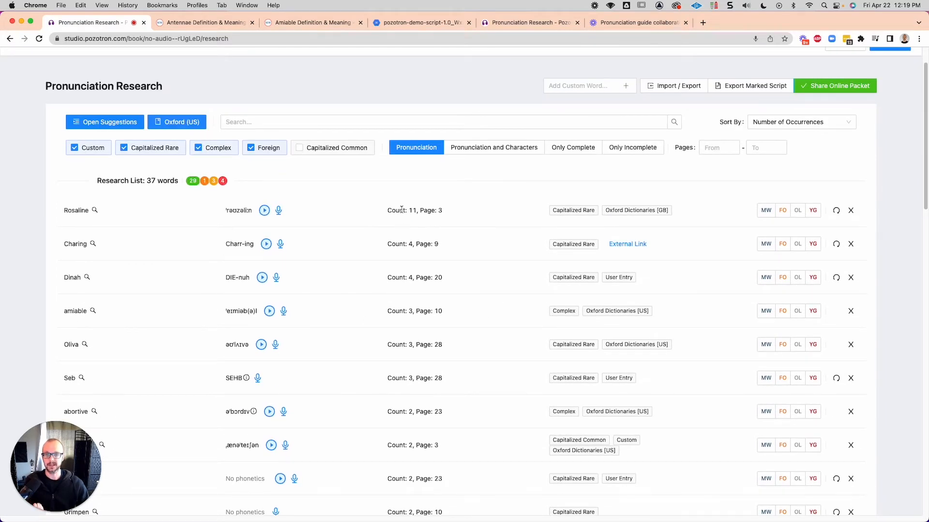
pyautogui.scroll(-1, 436, 217)
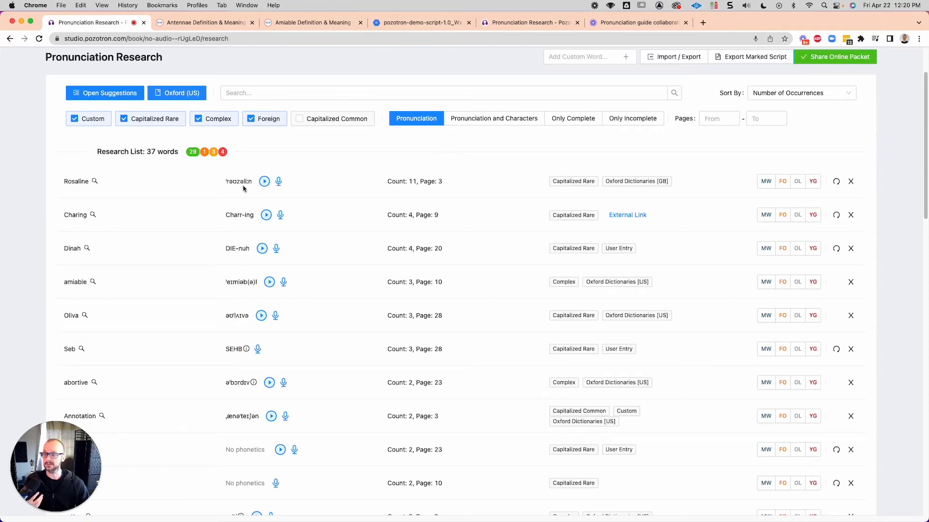
pyautogui.click(189, 95)
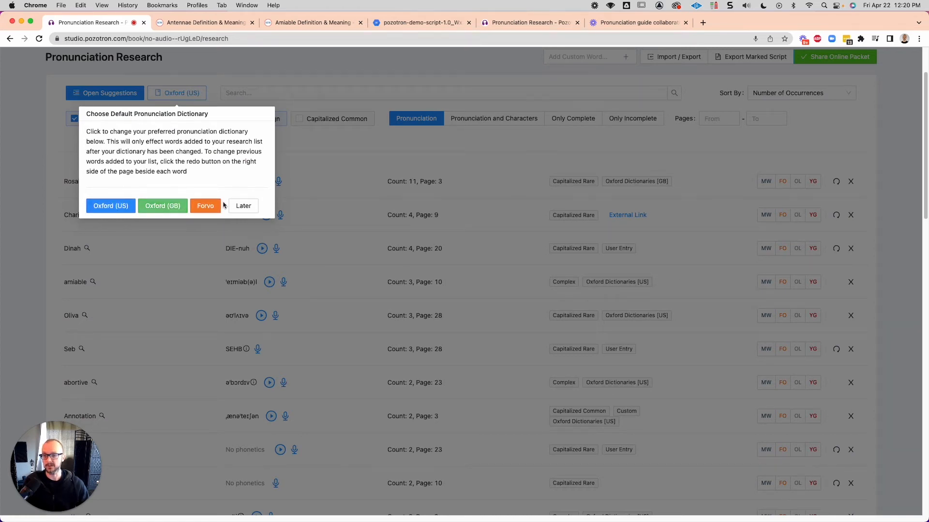
pyautogui.click(161, 207)
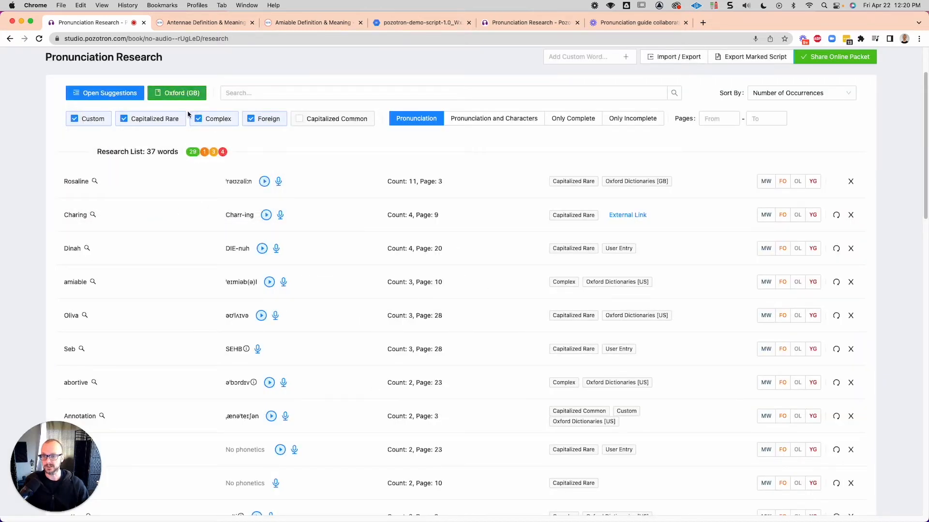
# Step: Refresh the pronunciation of abortive from the Oxford (GB) dictionary and play its audio
pyautogui.scroll(-1, 321, 340)
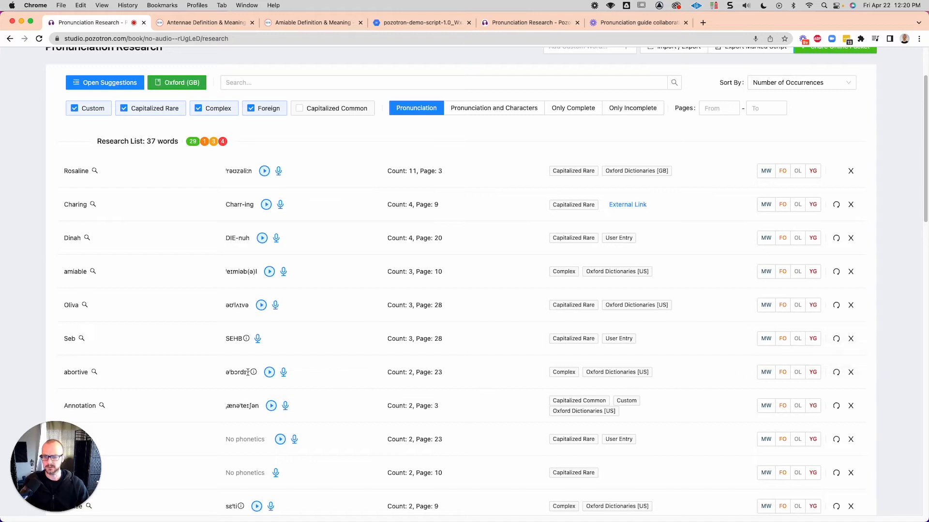
pyautogui.click(836, 372)
pyautogui.click(260, 373)
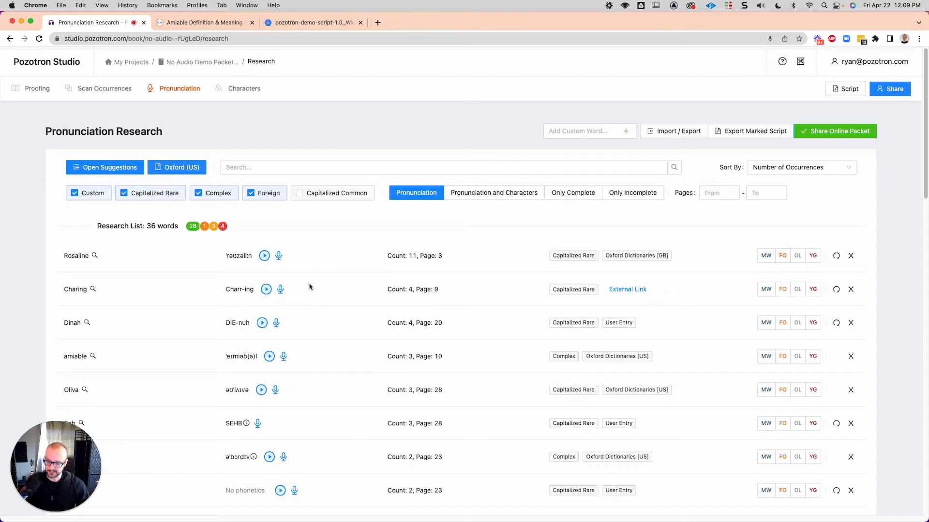
# Step: Check how antennae is used in the script, then listen to the singular and plural pronunciations in Merriam-Webster
pyautogui.scroll(-4, 292, 357)
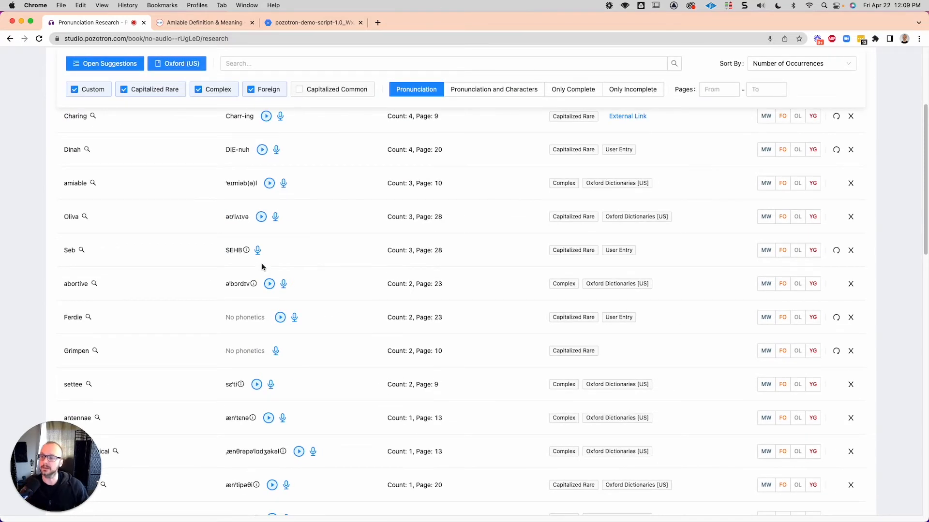
pyautogui.scroll(-2, 269, 271)
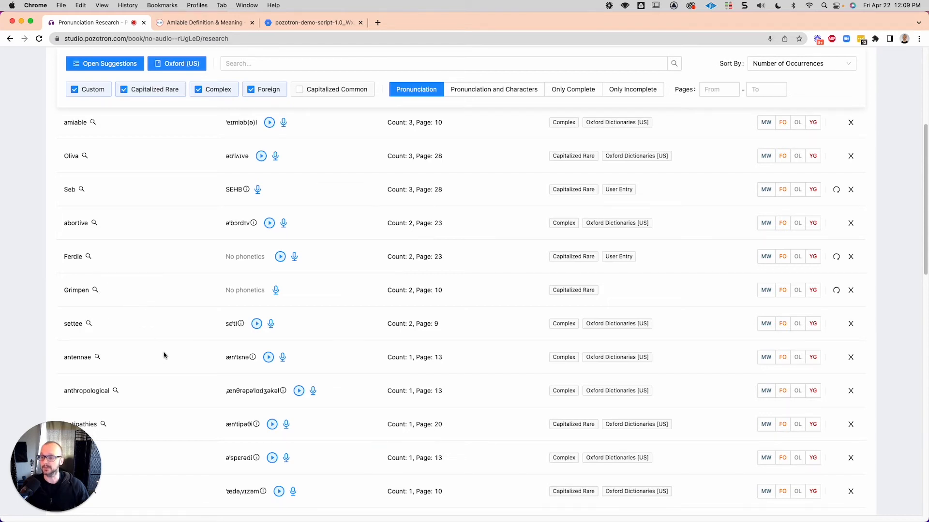
pyautogui.moveTo(80, 358)
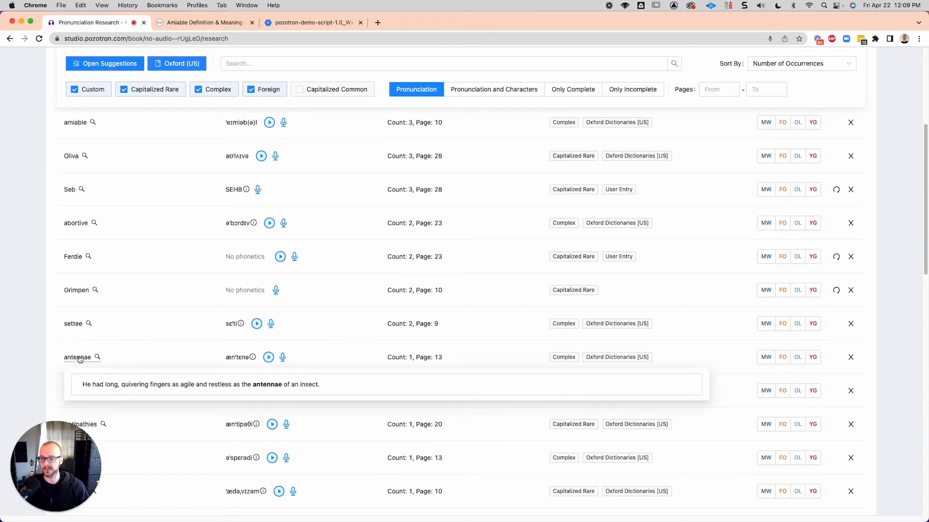
pyautogui.moveTo(81, 324)
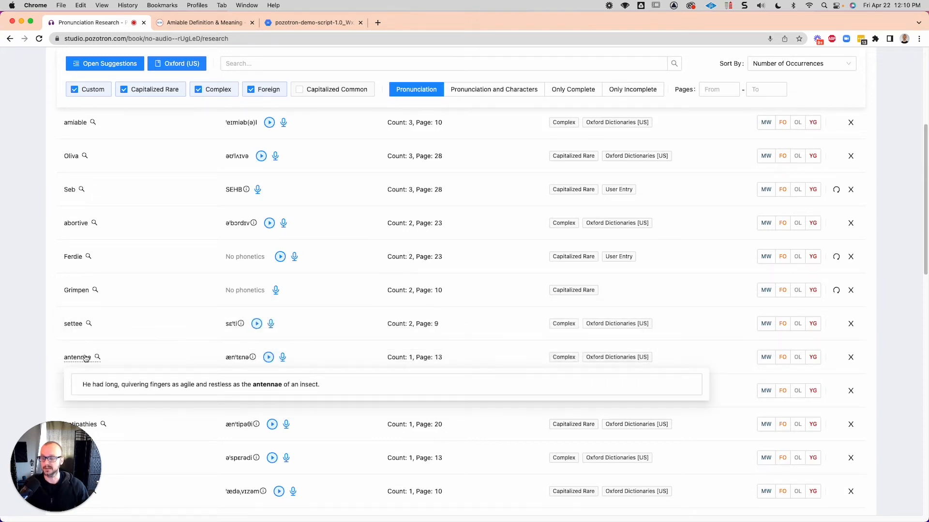
pyautogui.click(766, 357)
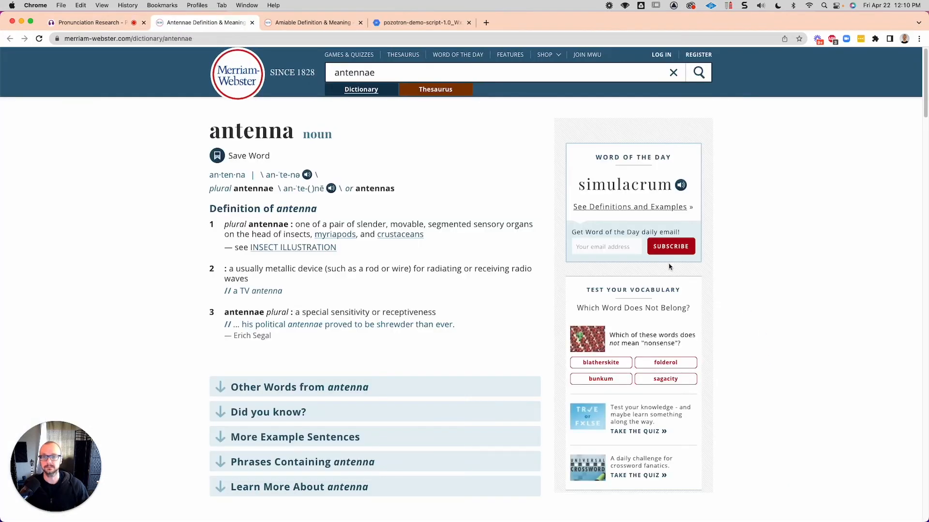
pyautogui.click(307, 176)
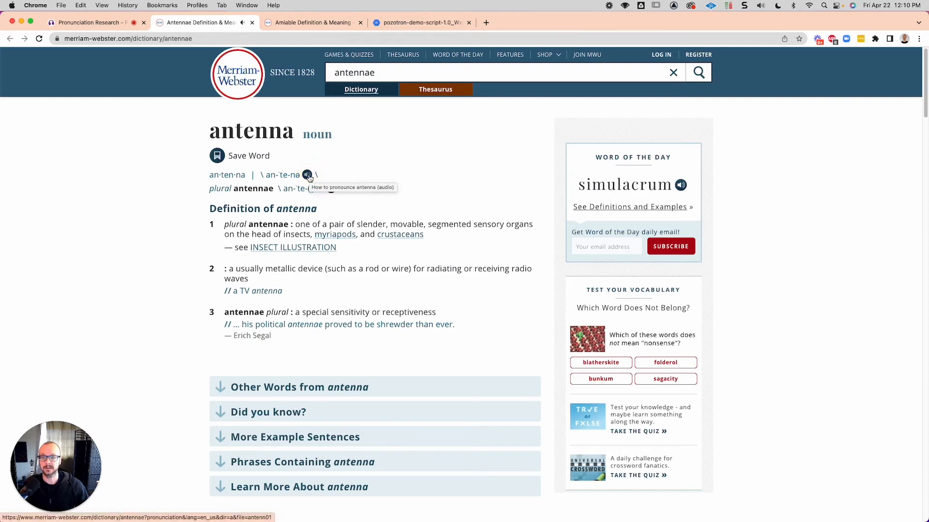
pyautogui.click(330, 189)
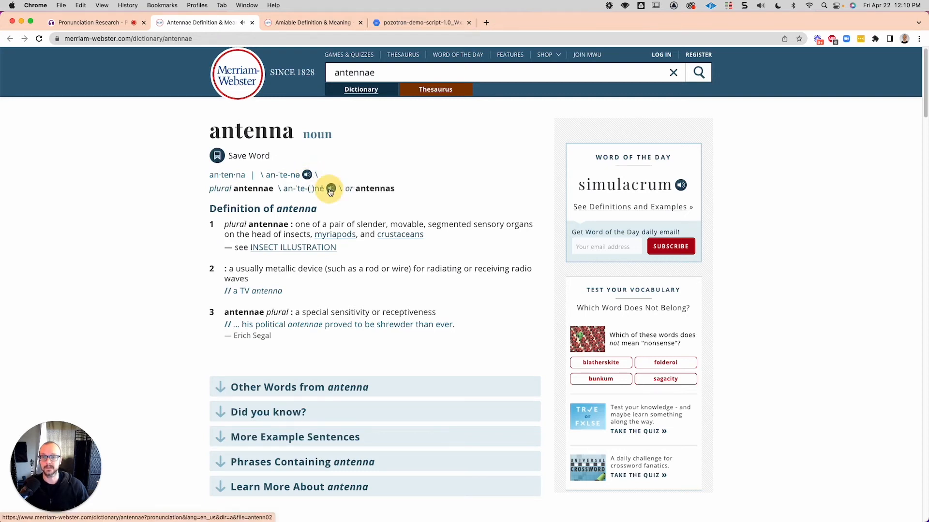
# Step: Return to the research list, then record and save a pronunciation audio clip for antennae
pyautogui.click(122, 24)
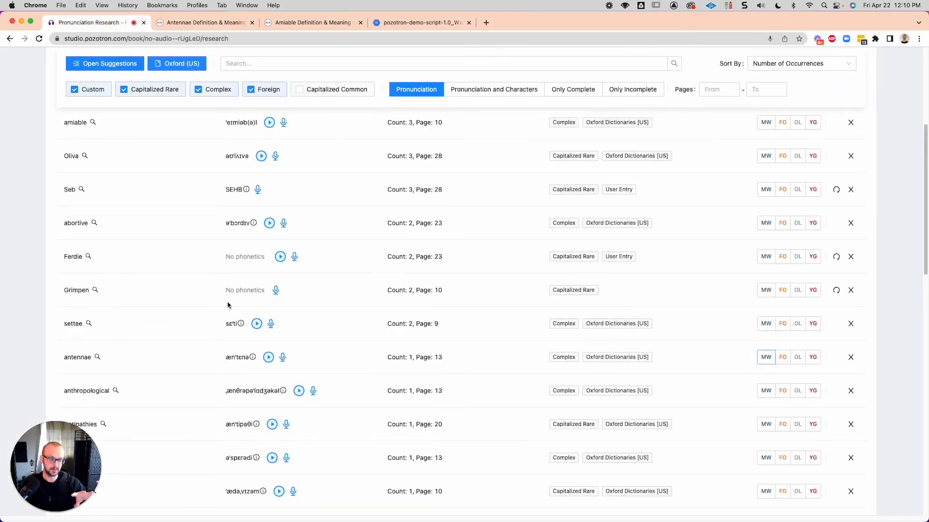
pyautogui.click(284, 363)
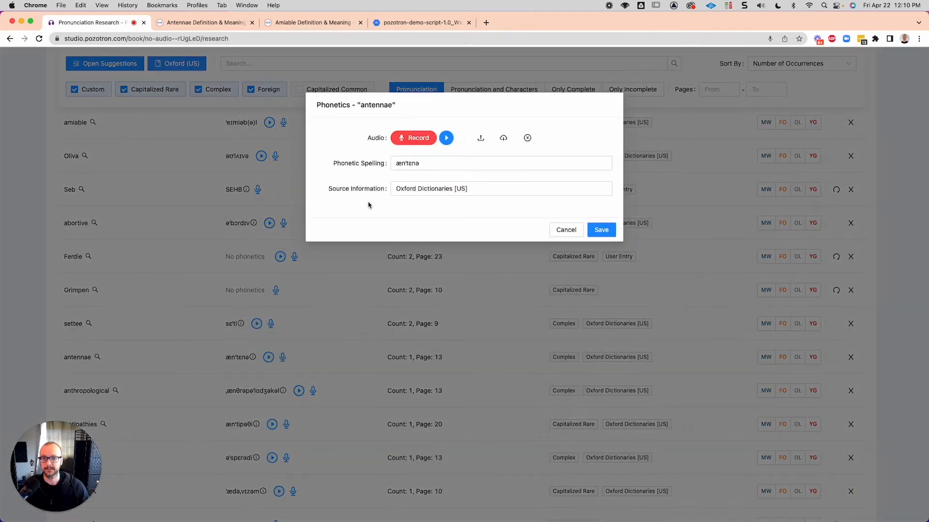
pyautogui.click(410, 138)
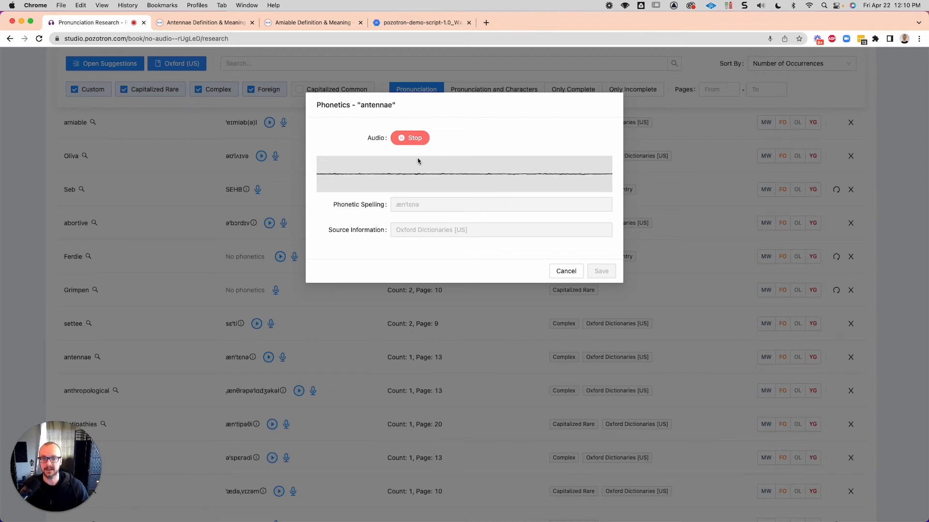
pyautogui.click(410, 139)
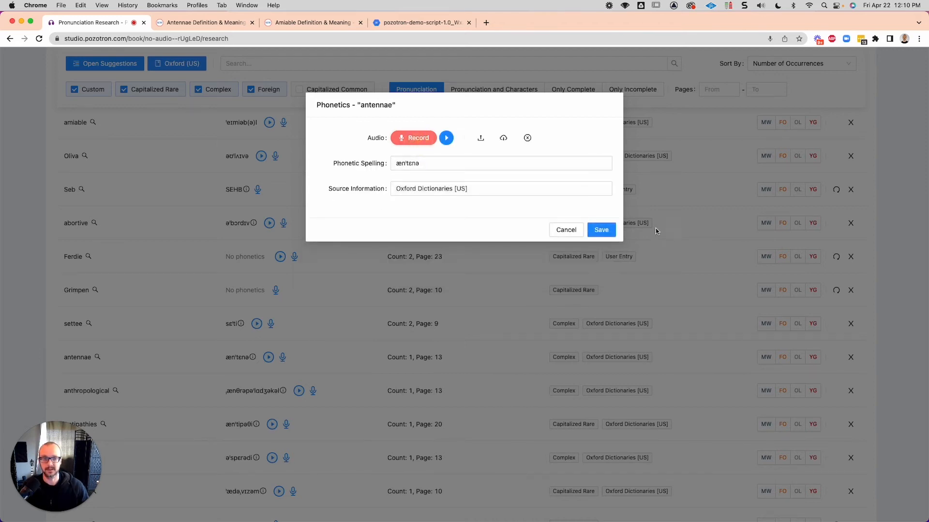
pyautogui.click(610, 230)
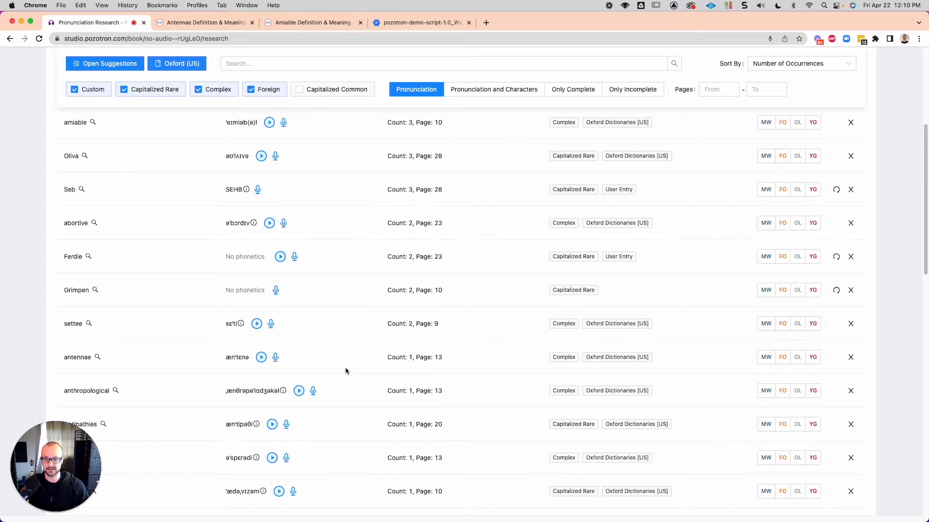
# Step: Review who has access in the project's sharing settings and the permission levels offered for invited participants, then leave without inviting anyone
pyautogui.scroll(-3, 345, 370)
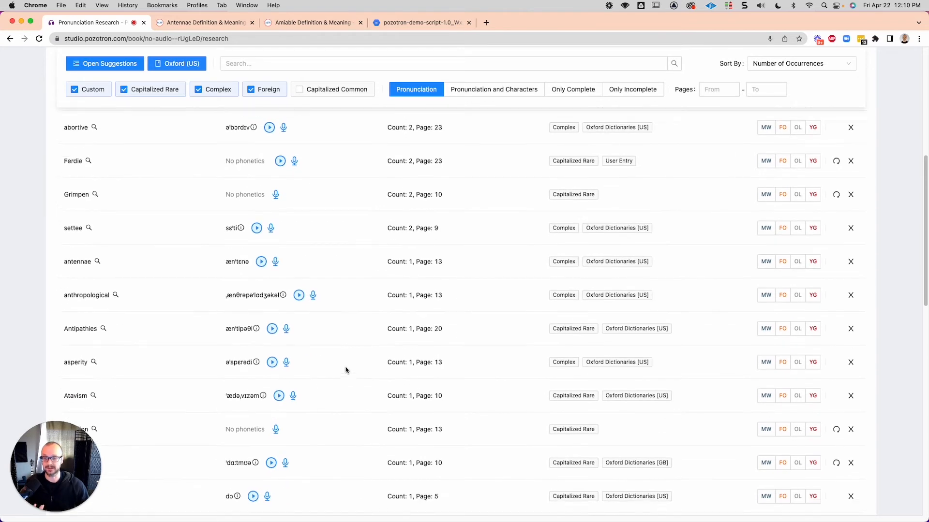
pyautogui.scroll(10, 346, 369)
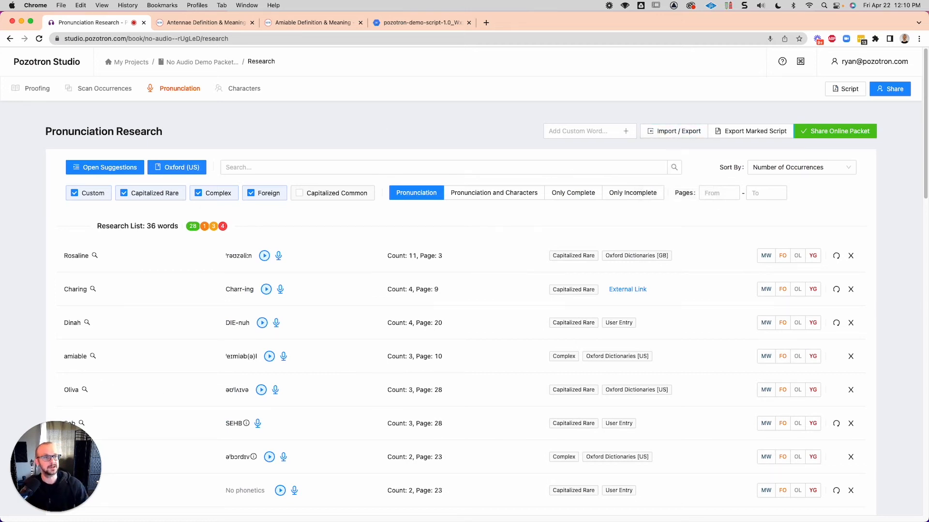
pyautogui.click(886, 91)
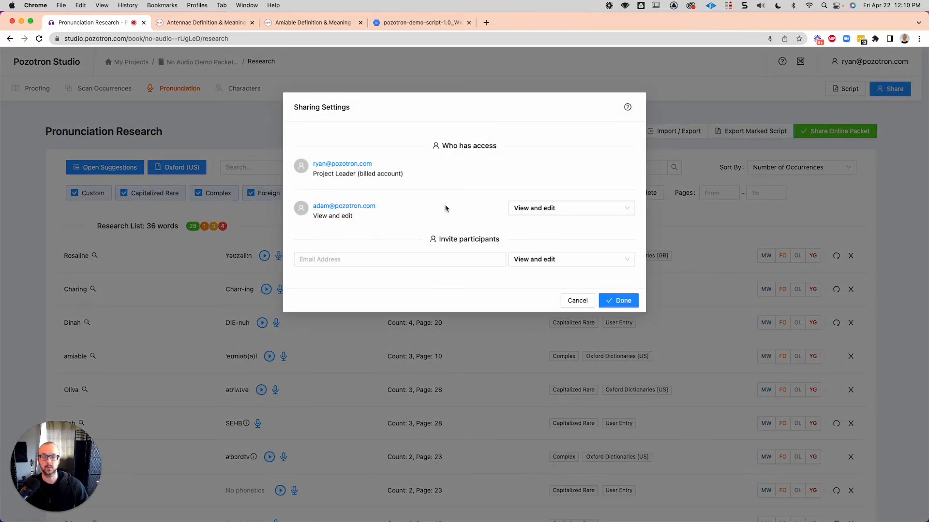
pyautogui.click(389, 259)
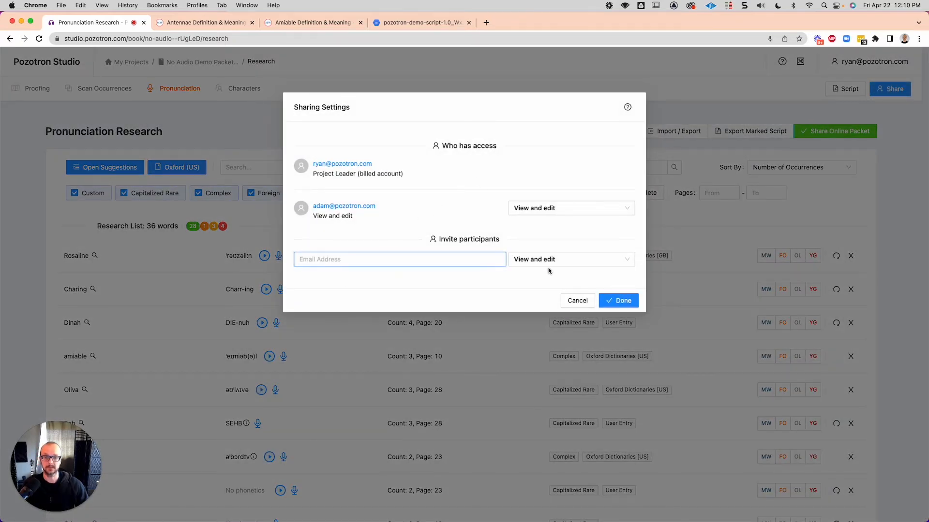
pyautogui.click(572, 263)
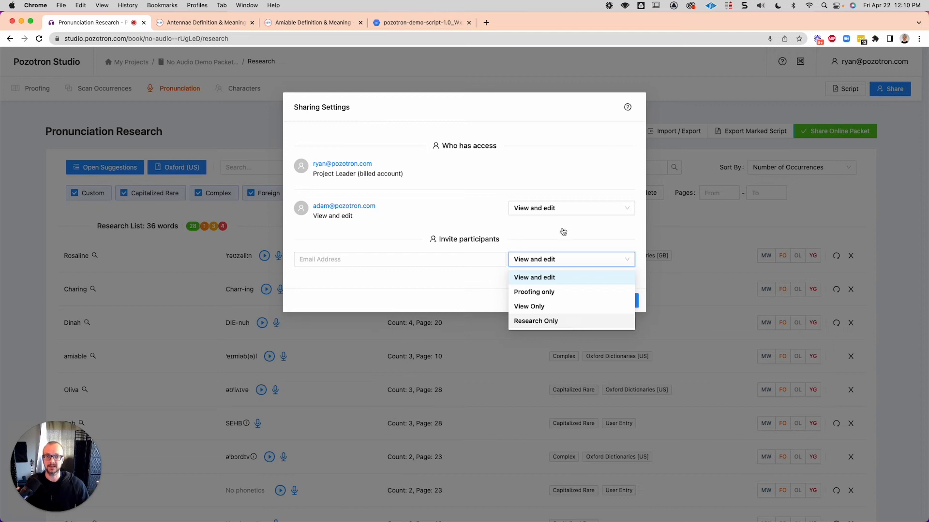
pyautogui.click(534, 118)
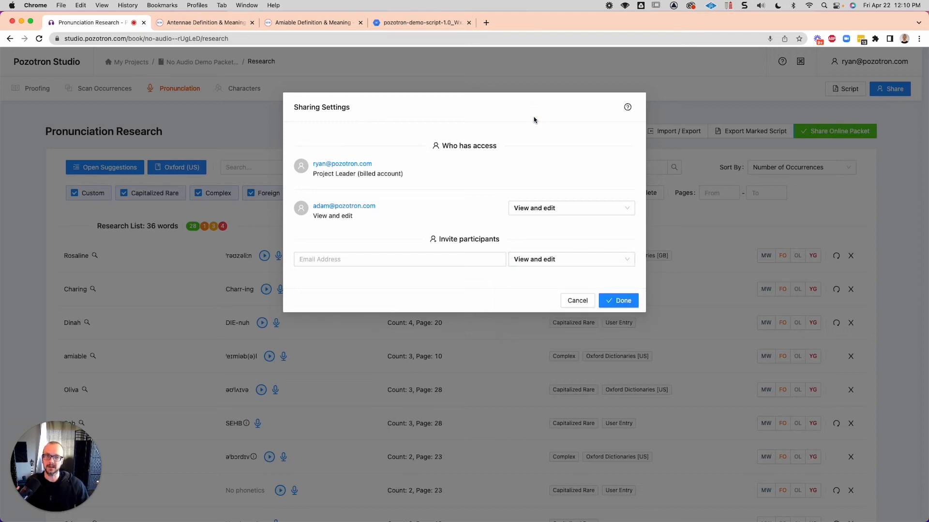
pyautogui.click(577, 301)
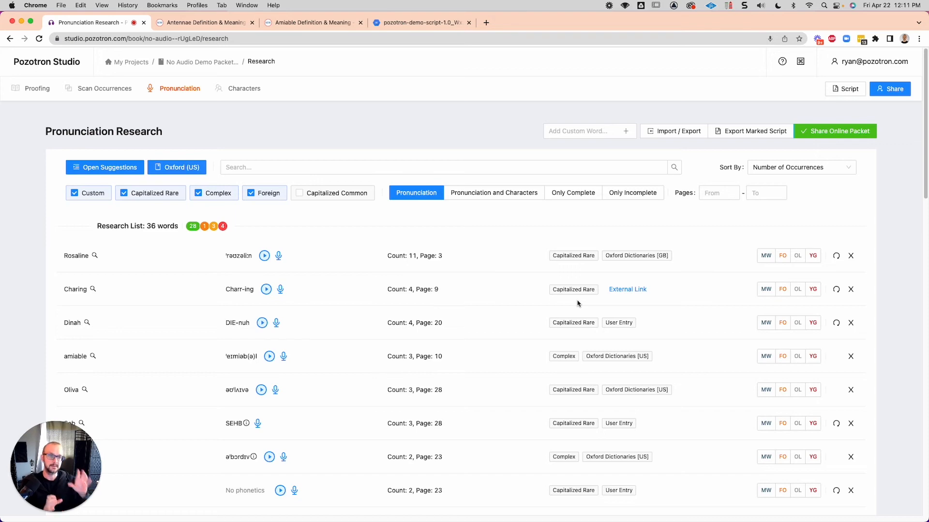
# Step: Share the pronunciation research as an online packet, copy its public link, and open it in a new browser tab
pyautogui.click(846, 135)
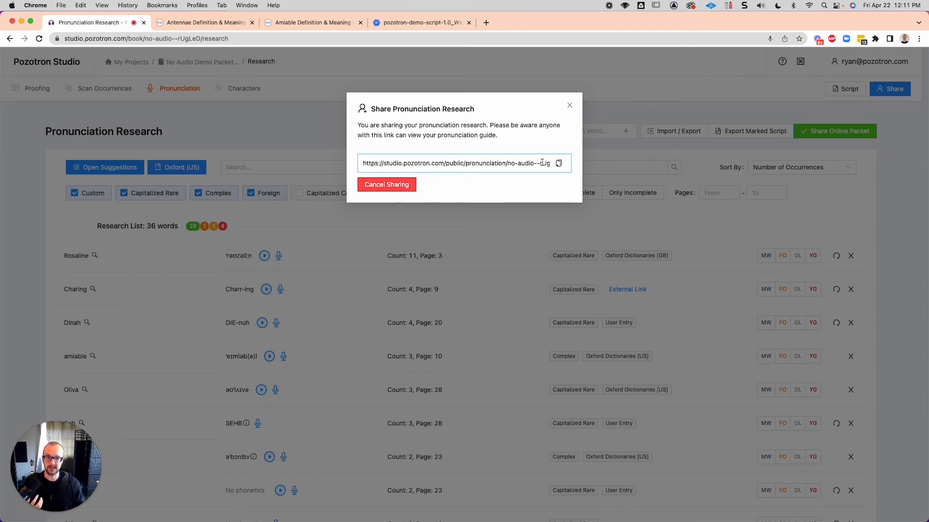
pyautogui.click(558, 164)
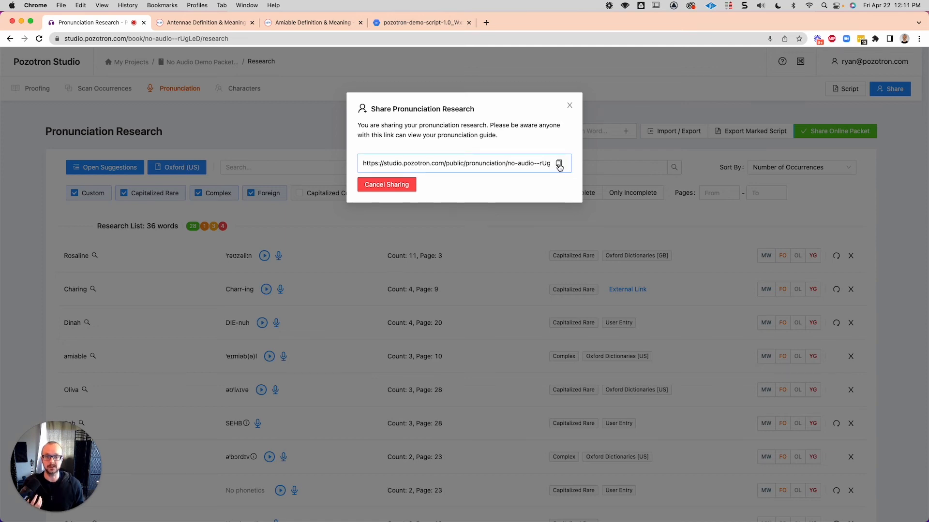
pyautogui.click(559, 164)
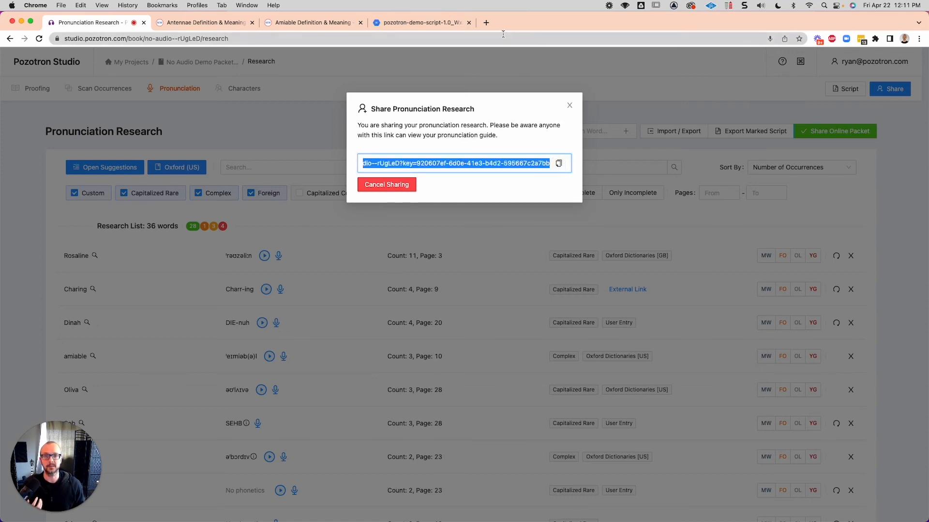
pyautogui.click(487, 23)
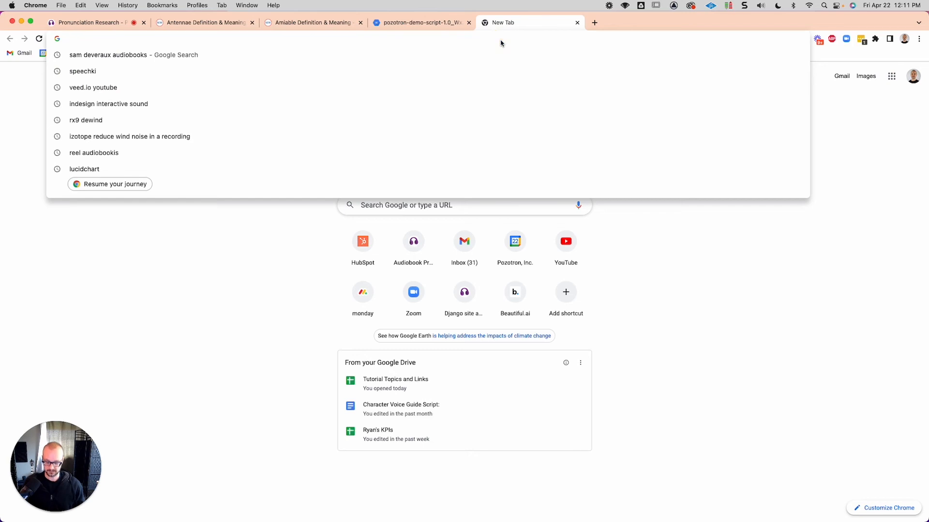
pyautogui.press('super+v')
pyautogui.press('Return')
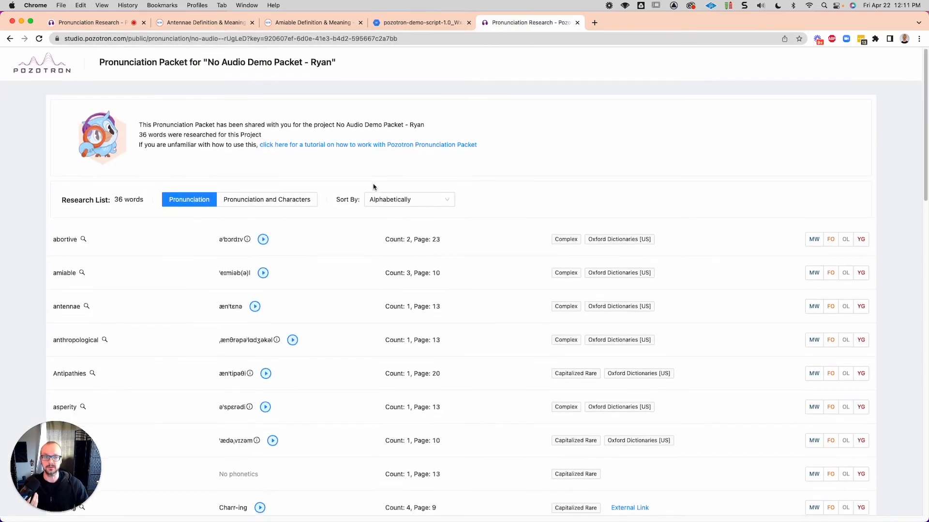
# Step: Listen to the pronunciations of abortive, amiable and antennae in the shared pronunciation packet
pyautogui.scroll(-2, 373, 187)
pyautogui.click(263, 200)
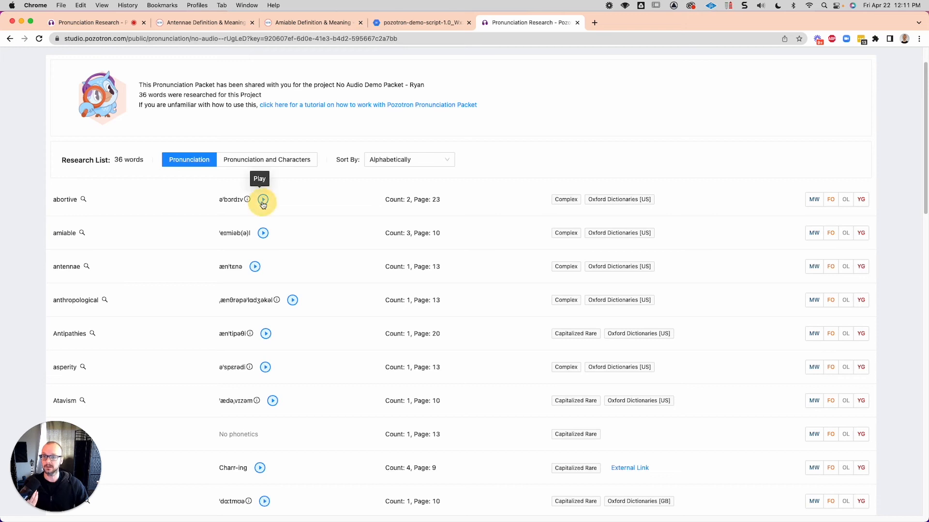
pyautogui.click(265, 234)
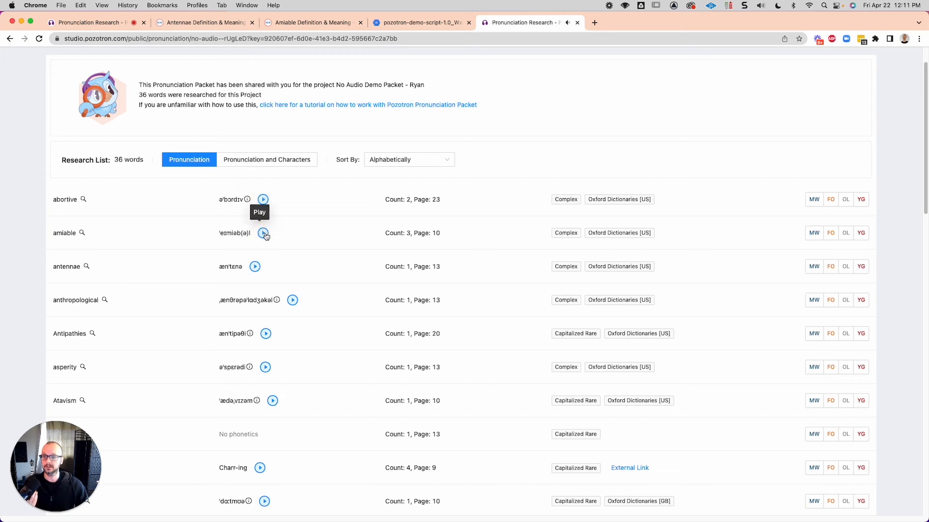
pyautogui.click(256, 269)
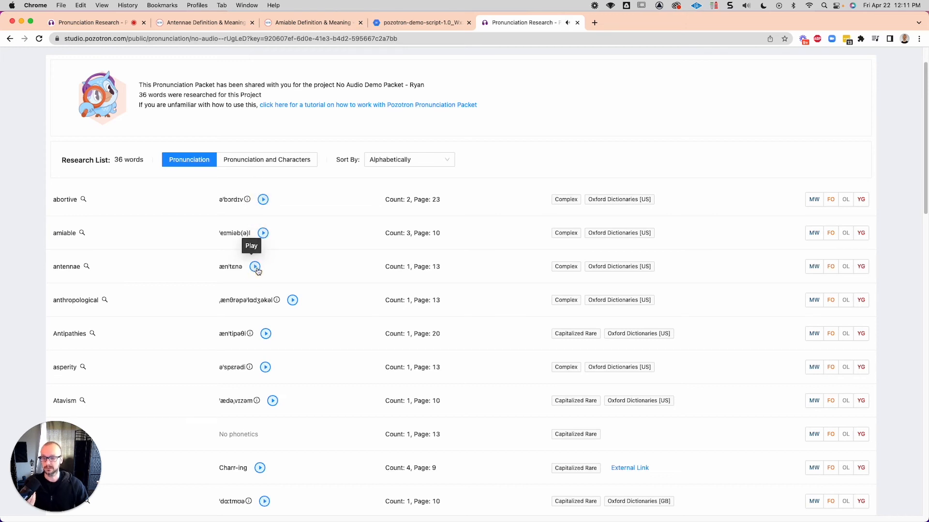
pyautogui.click(255, 269)
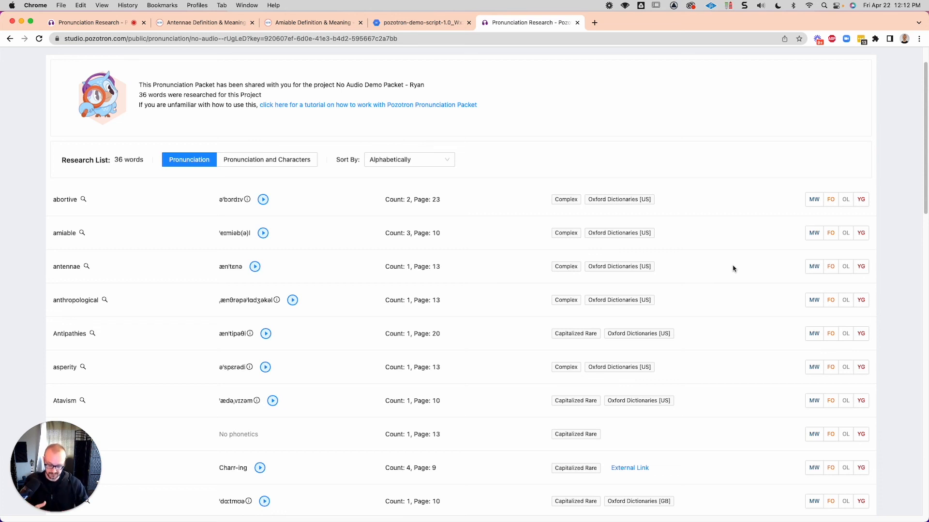
# Step: Return from the shared packet to the project's research page and close the pronunciation sharing dialog
pyautogui.scroll(2, 589, 258)
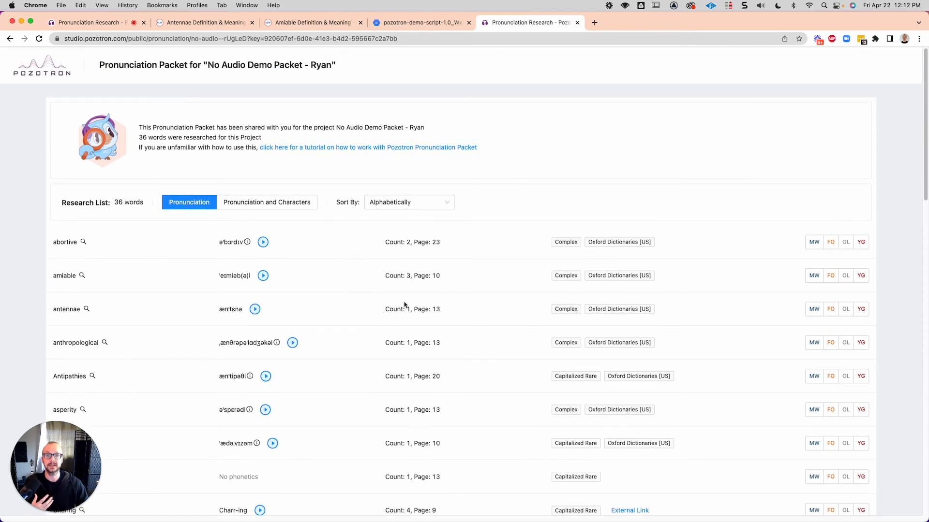
pyautogui.click(89, 23)
pyautogui.click(569, 107)
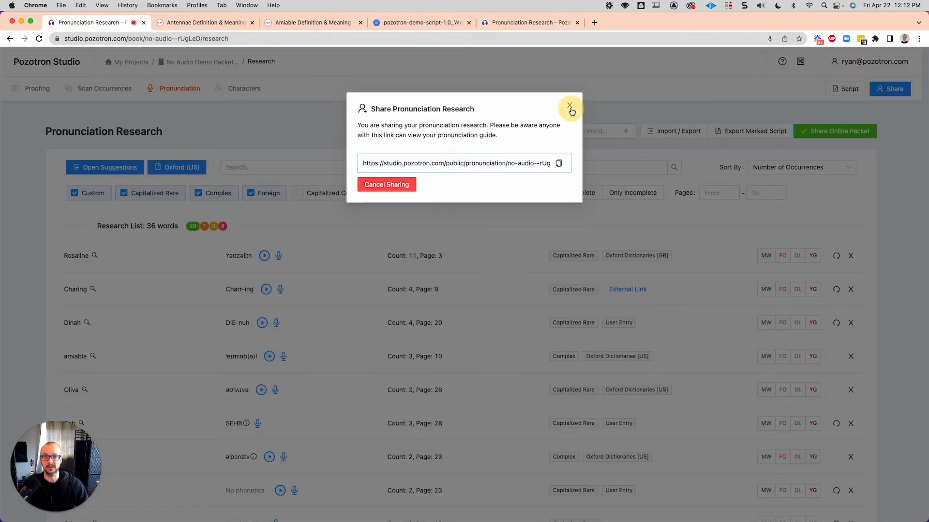